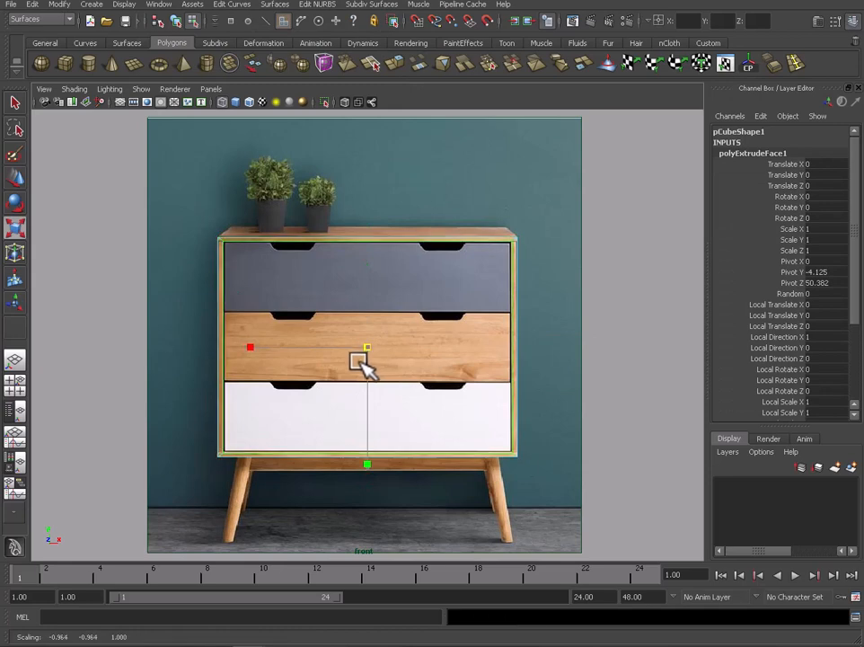
# - Extrude the cabinet's inset front face deep into the box to hollow it out, stopping just short of the back
pyautogui.scroll(2, 362, 366)
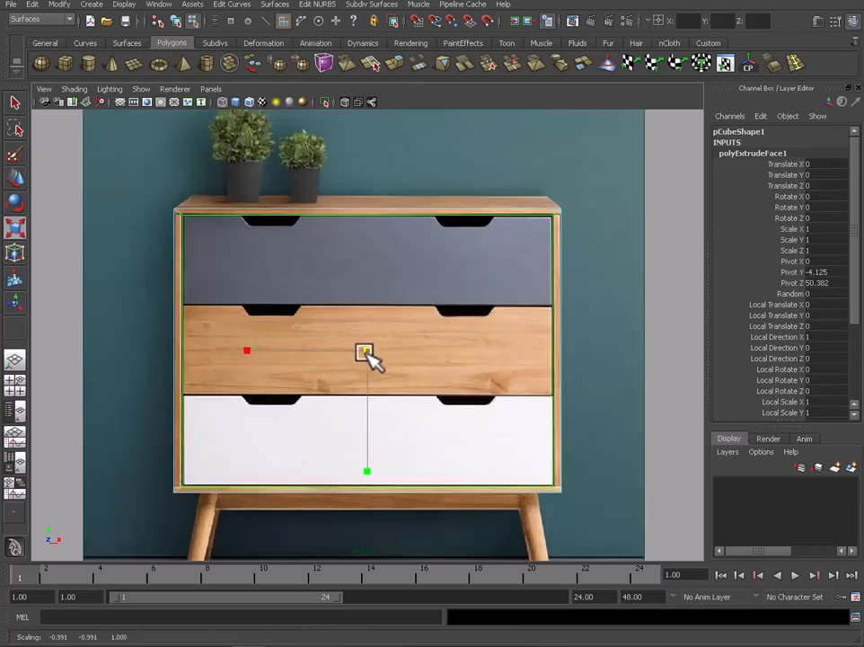
pyautogui.press('space')
pyautogui.press('space')
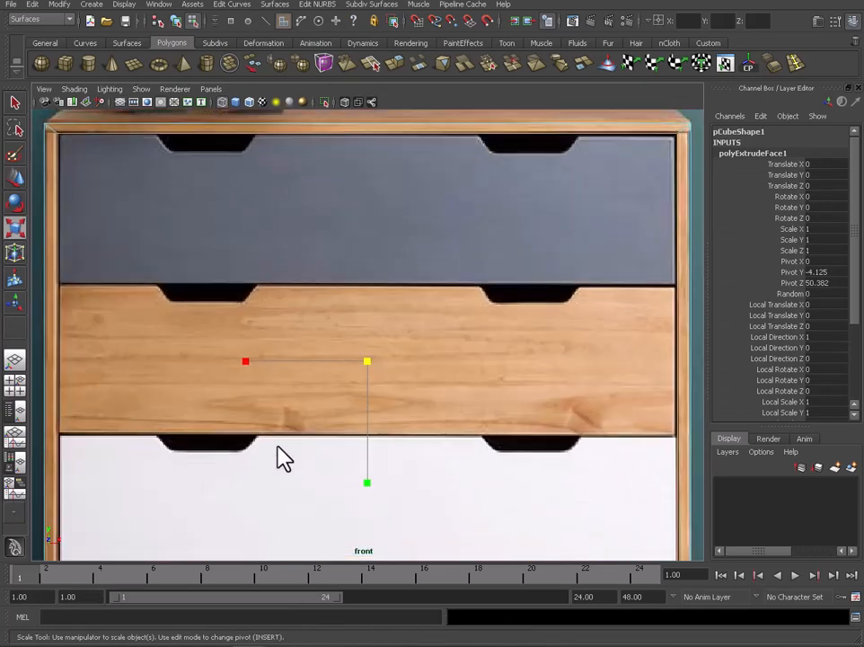
pyautogui.press('space')
pyautogui.press('space')
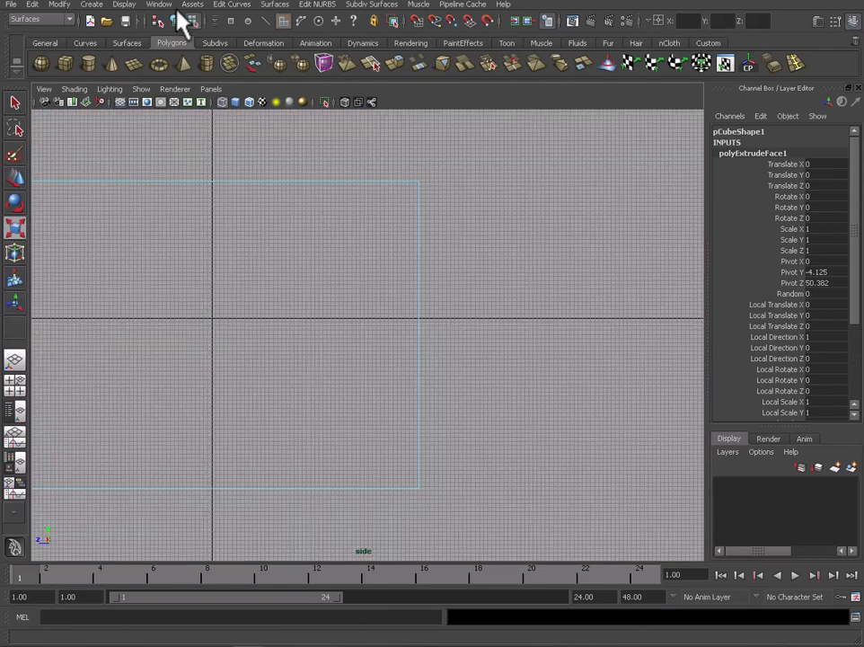
pyautogui.click(275, 63)
pyautogui.press('w')
pyautogui.scroll(-5, 129, 359)
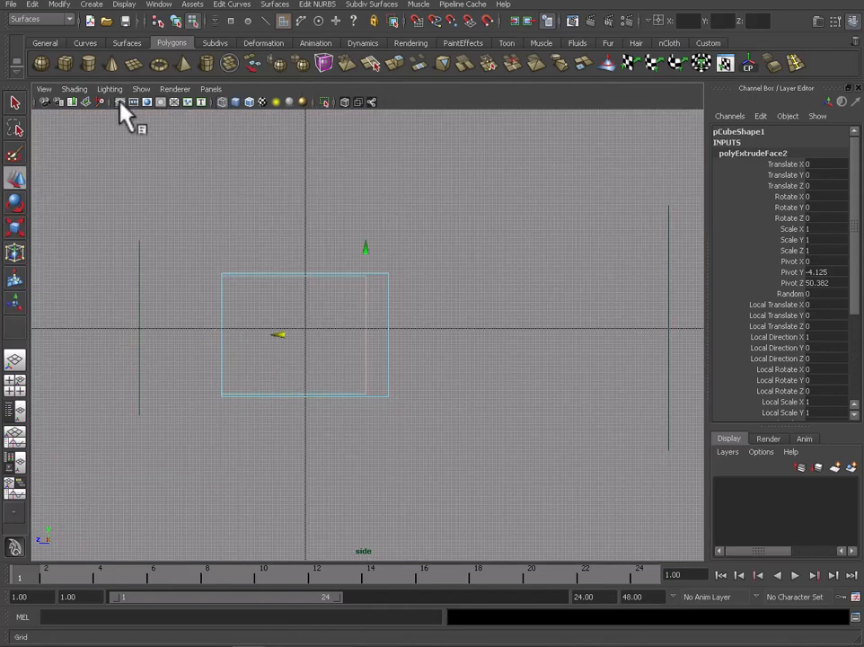
pyautogui.scroll(4, 349, 359)
pyautogui.moveTo(275, 338); pyautogui.dragTo(336, 357)
pyautogui.press('space')
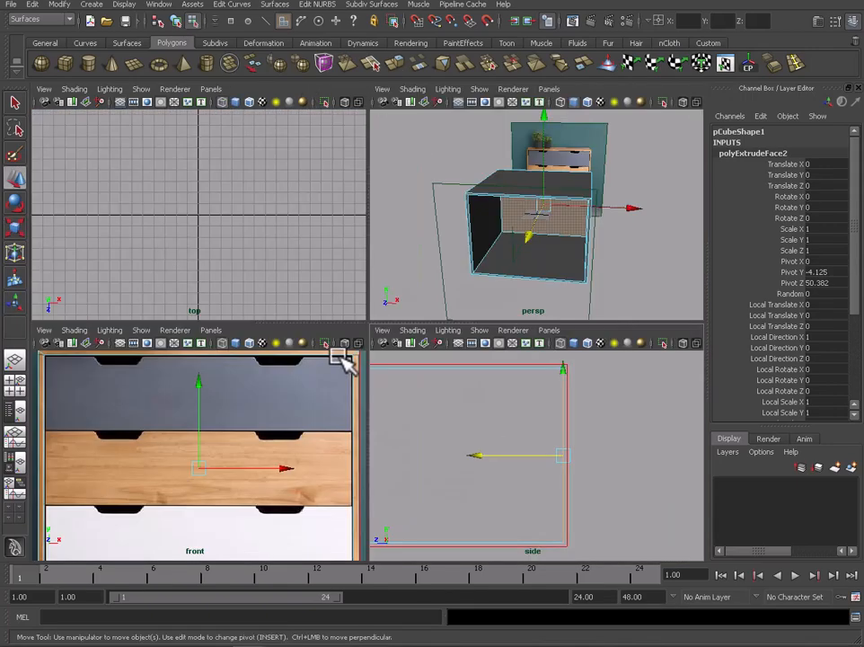
pyautogui.press('space')
pyautogui.keyDown('alt'); pyautogui.moveTo(449, 413); pyautogui.dragTo(370, 388); pyautogui.keyUp('alt')
pyautogui.click(566, 421)
# - Move the cabinet's back vertices forward along Z in the side view to make the body shallower
pyautogui.press('space')
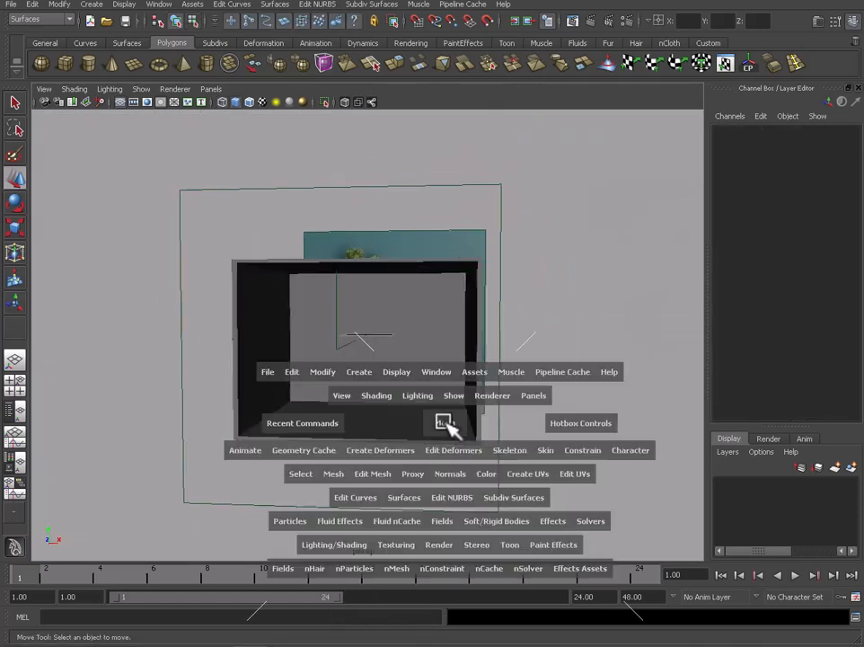
pyautogui.click(449, 408)
pyautogui.moveTo(449, 409); pyautogui.dragTo(415, 409, button='right')
pyautogui.moveTo(614, 530); pyautogui.dragTo(503, 391)
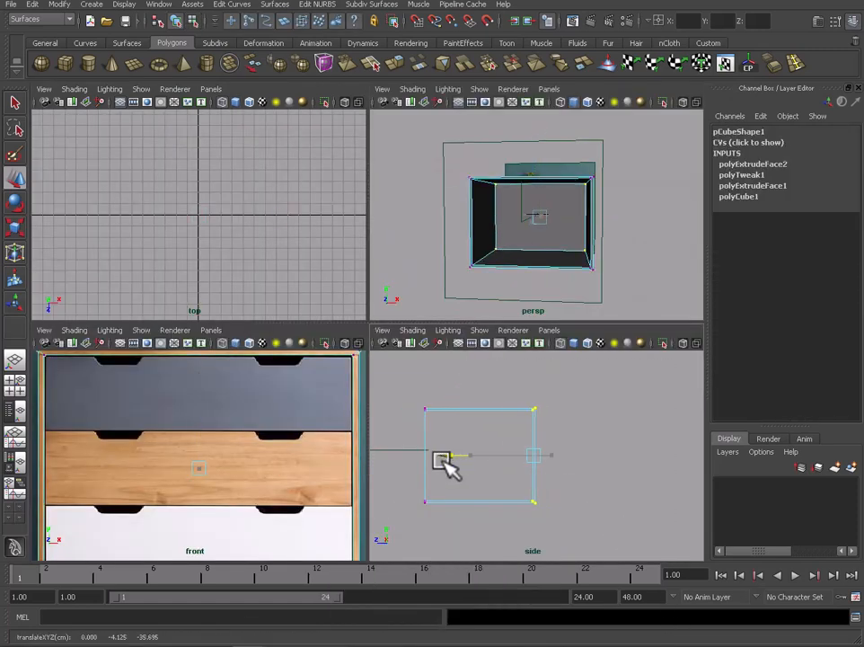
pyautogui.moveTo(440, 460); pyautogui.dragTo(408, 461)
pyautogui.click(516, 478)
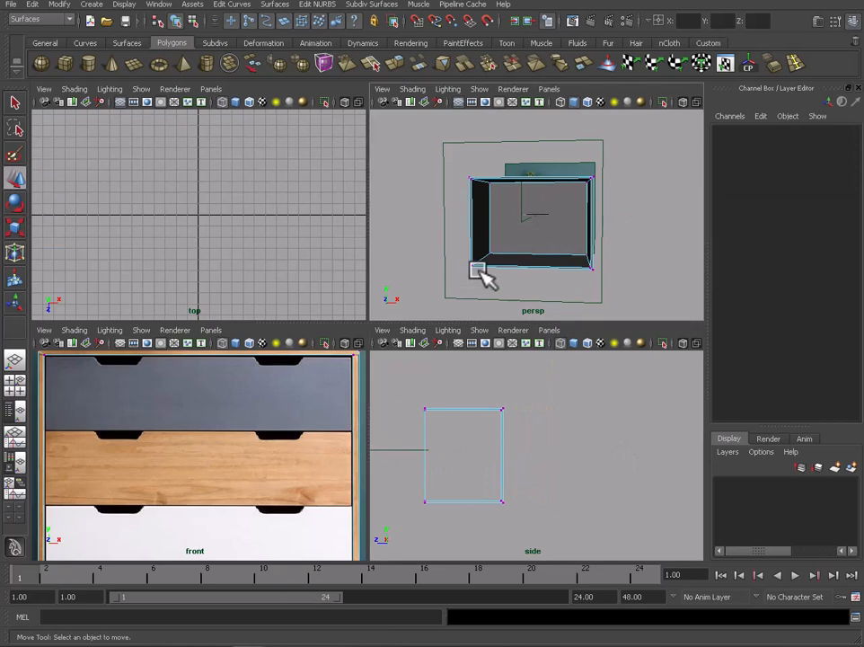
# - Create a polygon cube over the middle drawer in the front view, with uniform scale about 23.08 and Translate Y about -3.92
pyautogui.press('space')
pyautogui.press('space')
pyautogui.press('space')
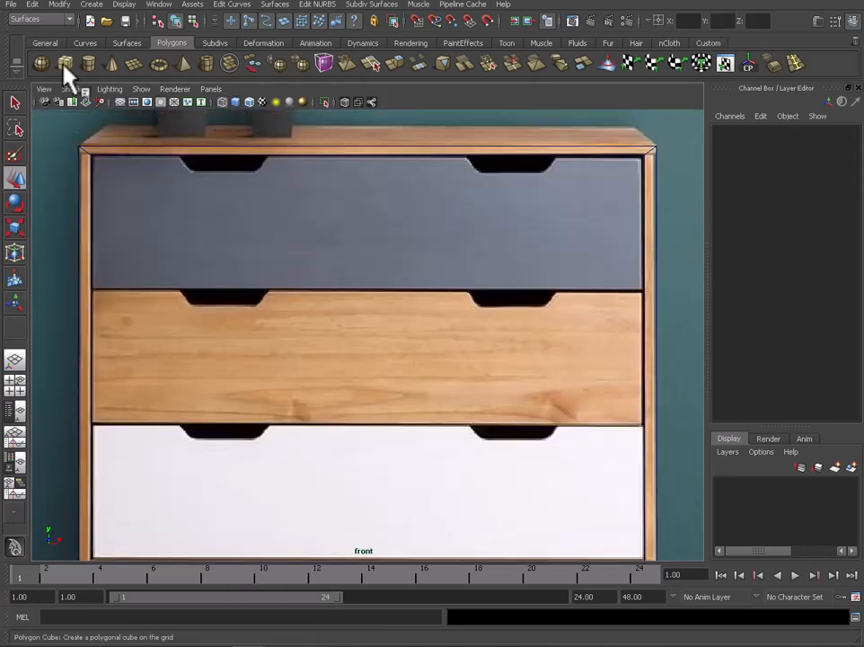
pyautogui.click(64, 64)
pyautogui.press('r')
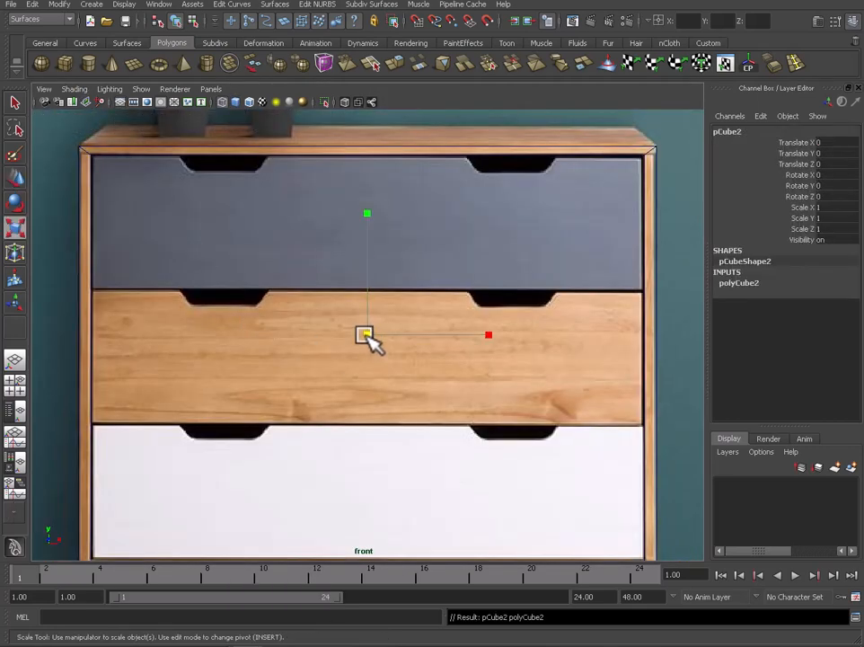
pyautogui.moveTo(365, 337); pyautogui.dragTo(492, 419)
pyautogui.press('w')
pyautogui.moveTo(363, 250); pyautogui.dragTo(373, 275)
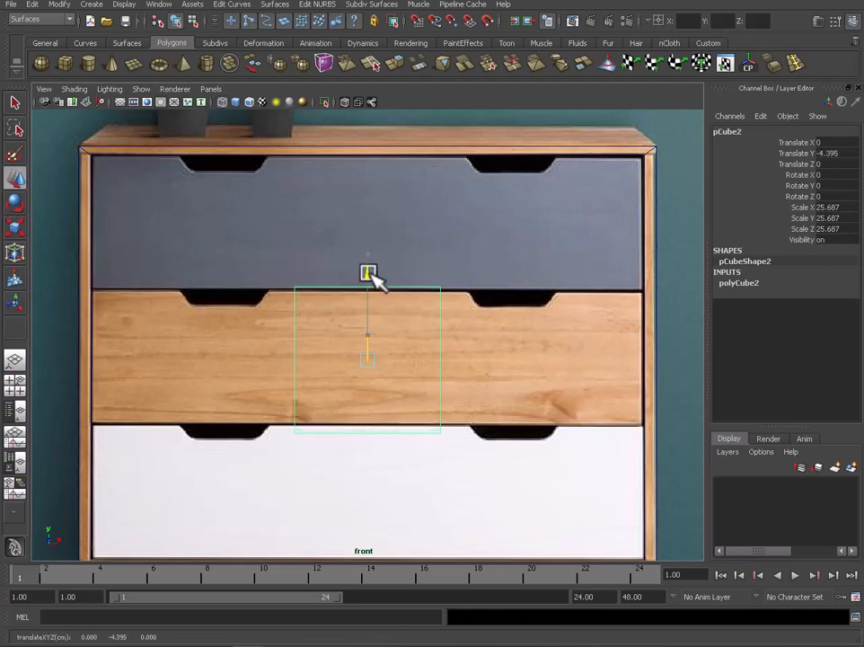
pyautogui.press('r')
pyautogui.moveTo(360, 361); pyautogui.dragTo(354, 361)
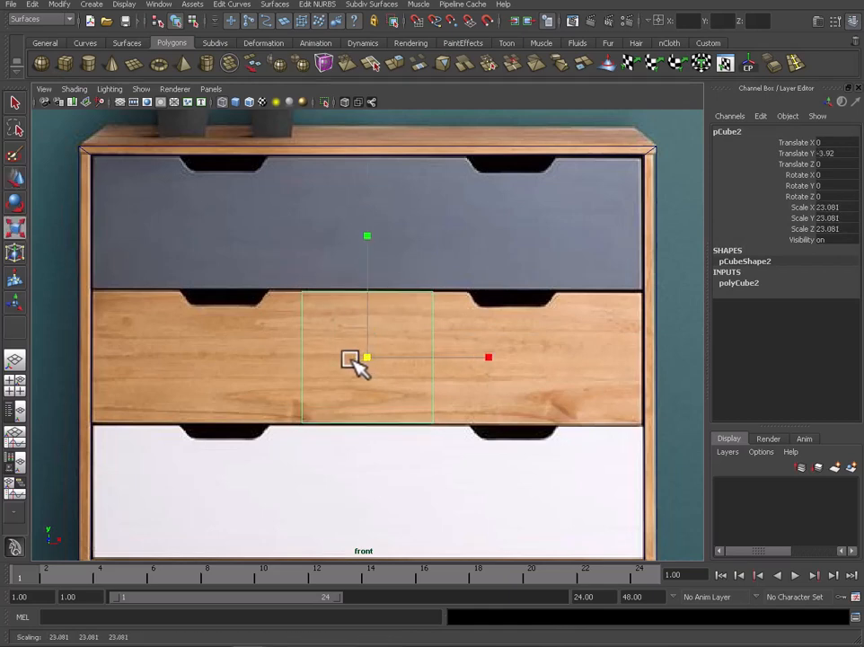
# - Stretch the cube horizontally to the middle drawer's full width, with Scale X about 97.14
pyautogui.moveTo(488, 356); pyautogui.dragTo(860, 404)
pyautogui.moveTo(497, 359); pyautogui.dragTo(494, 357)
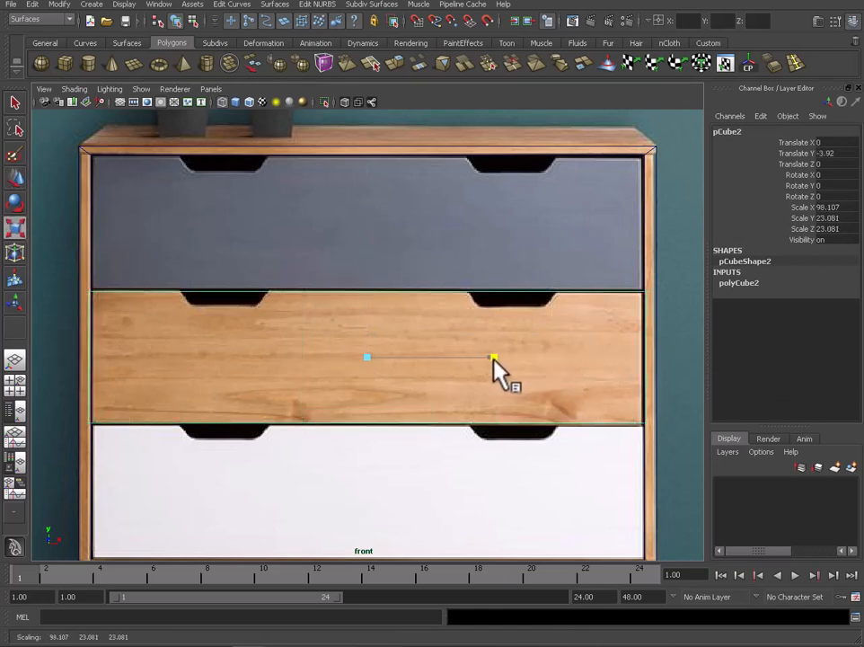
pyautogui.keyDown('alt'); pyautogui.moveTo(557, 356); pyautogui.dragTo(629, 354, button='right'); pyautogui.keyUp('alt')
pyautogui.keyDown('alt'); pyautogui.moveTo(629, 354); pyautogui.dragTo(457, 372, button='middle'); pyautogui.keyUp('alt')
pyautogui.keyDown('alt'); pyautogui.moveTo(367, 421); pyautogui.dragTo(344, 388, button='middle'); pyautogui.keyUp('alt')
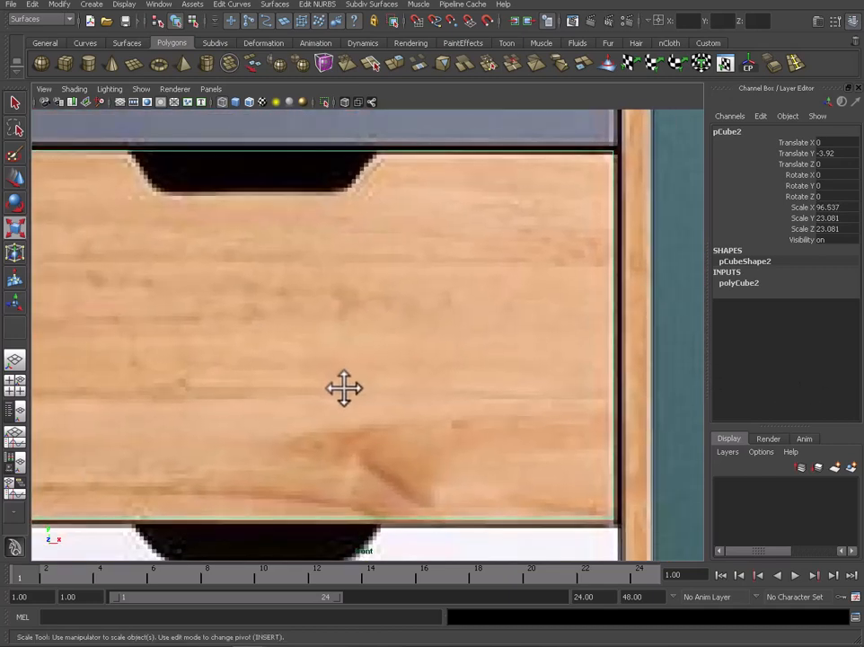
pyautogui.moveTo(329, 339); pyautogui.dragTo(337, 336)
pyautogui.keyDown('alt'); pyautogui.moveTo(334, 337); pyautogui.dragTo(311, 492, button='right'); pyautogui.keyUp('alt')
pyautogui.scroll(2, 222, 446)
pyautogui.keyDown('alt'); pyautogui.moveTo(222, 446); pyautogui.dragTo(235, 416, button='middle'); pyautogui.keyUp('alt')
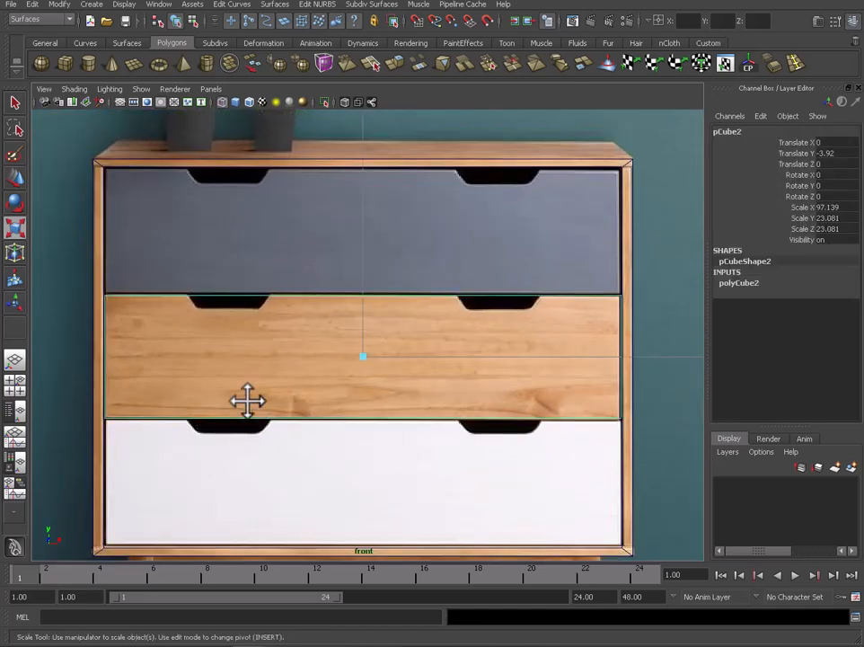
# - Insert two vertical edge loops into the drawer cube and scale them apart to the outer ends of the handle cutouts
pyautogui.click(773, 65)
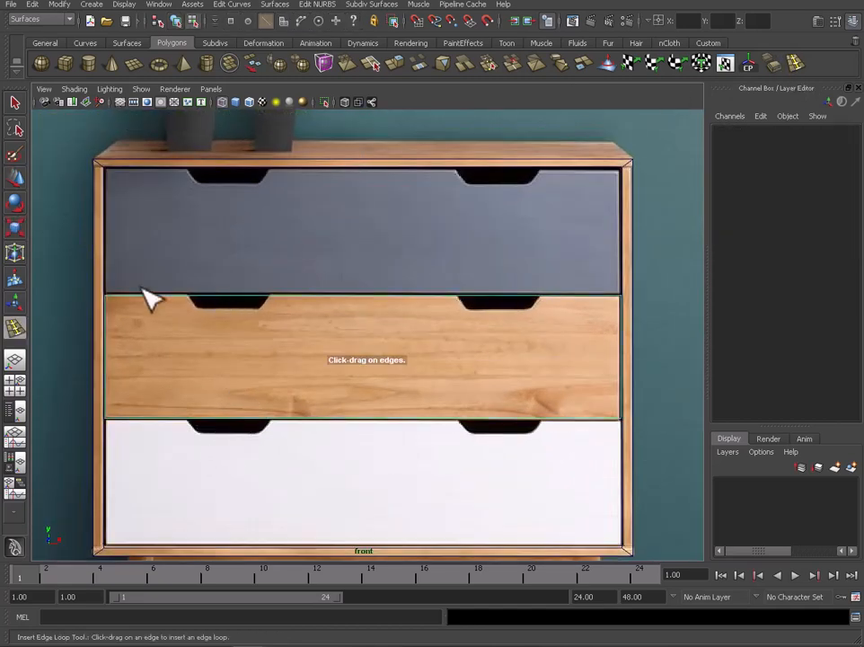
pyautogui.doubleClick(14, 328)
pyautogui.click(207, 85)
pyautogui.click(364, 296)
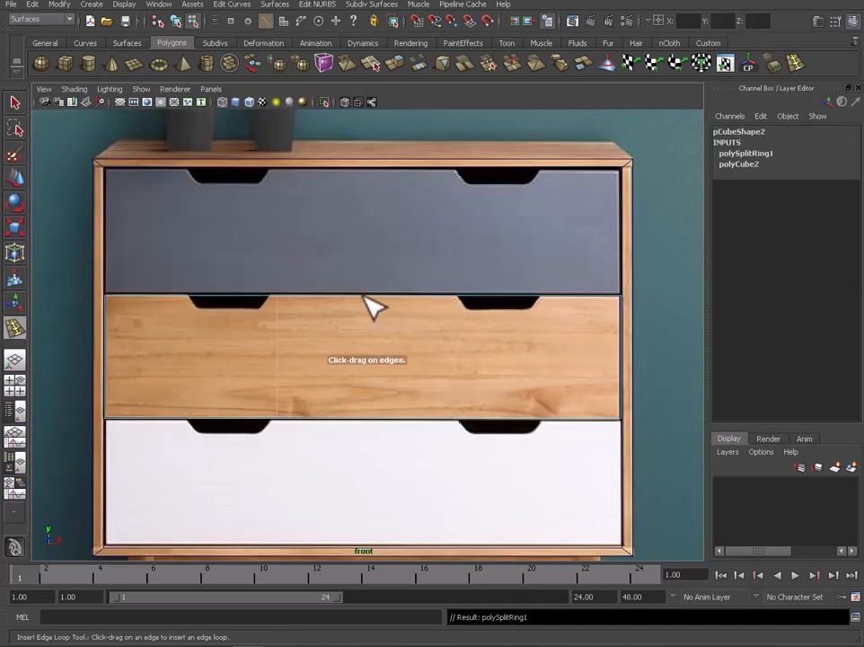
pyautogui.press('r')
pyautogui.moveTo(428, 365); pyautogui.dragTo(482, 376)
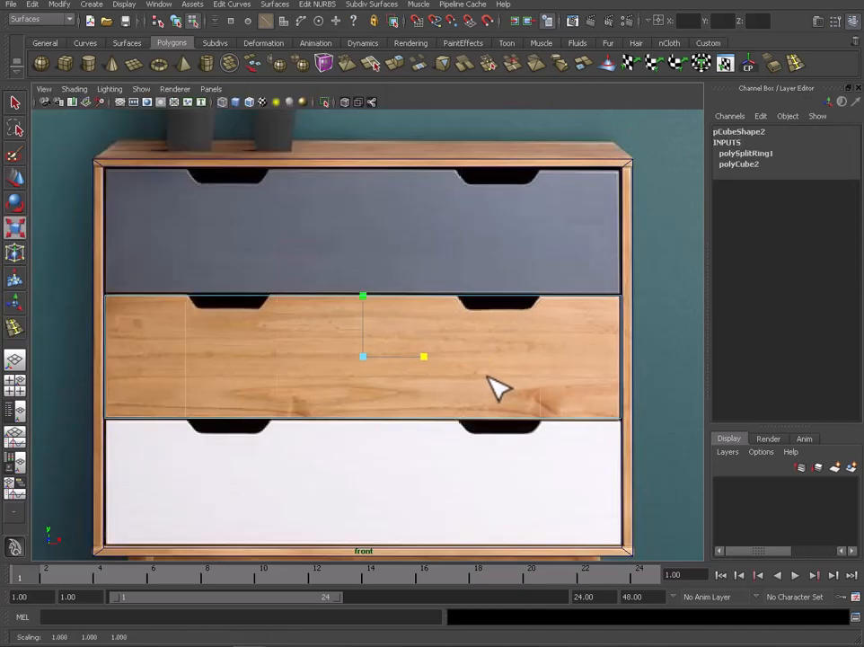
# - Insert another pair of vertical edge loops and scale them apart to the inner ends of the handle cutouts
pyautogui.click(795, 66)
pyautogui.click(305, 297)
pyautogui.press('r')
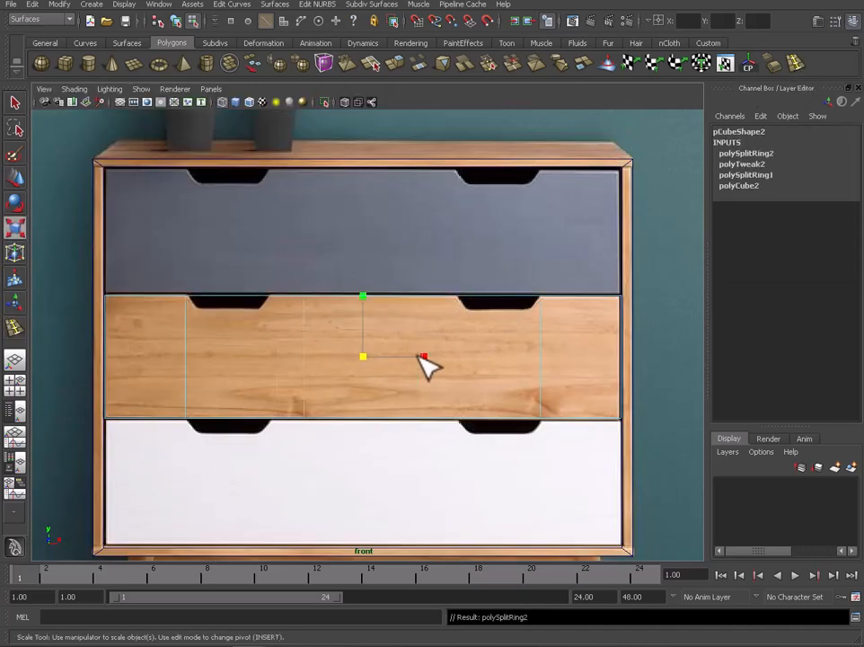
pyautogui.moveTo(428, 367); pyautogui.dragTo(467, 385)
# - Reset the Insert Edge Loop tool and add a horizontal loop to the drawer, moved level with the cutouts' lower edge
pyautogui.doubleClick(14, 328)
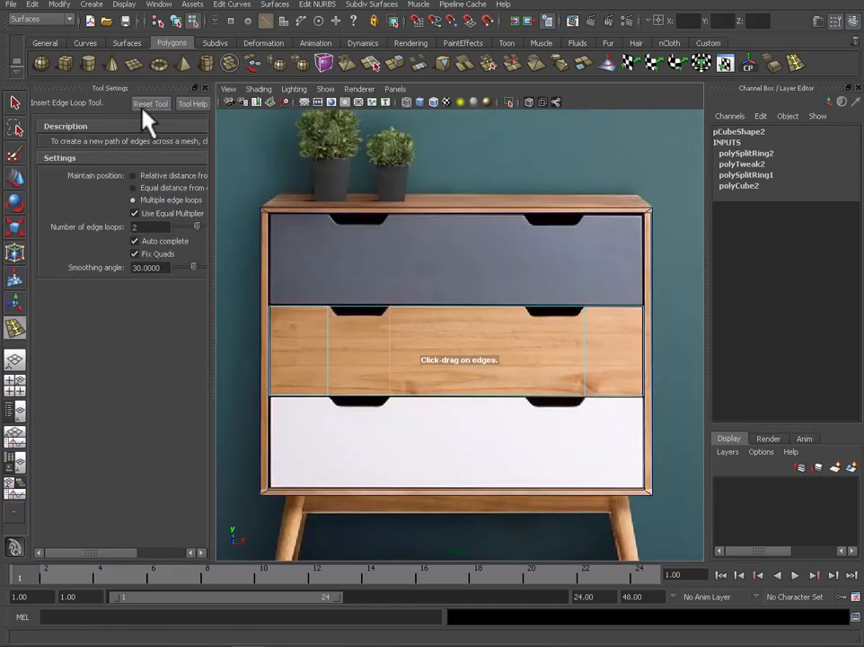
pyautogui.click(144, 105)
pyautogui.click(208, 89)
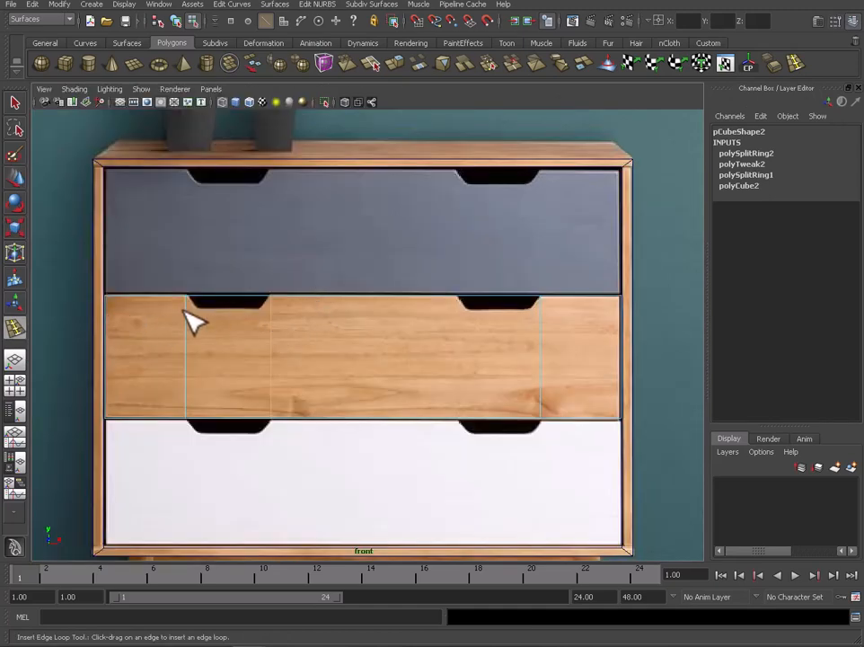
pyautogui.click(189, 319)
pyautogui.press('w')
pyautogui.press('f')
pyautogui.moveTo(358, 284); pyautogui.dragTo(364, 238)
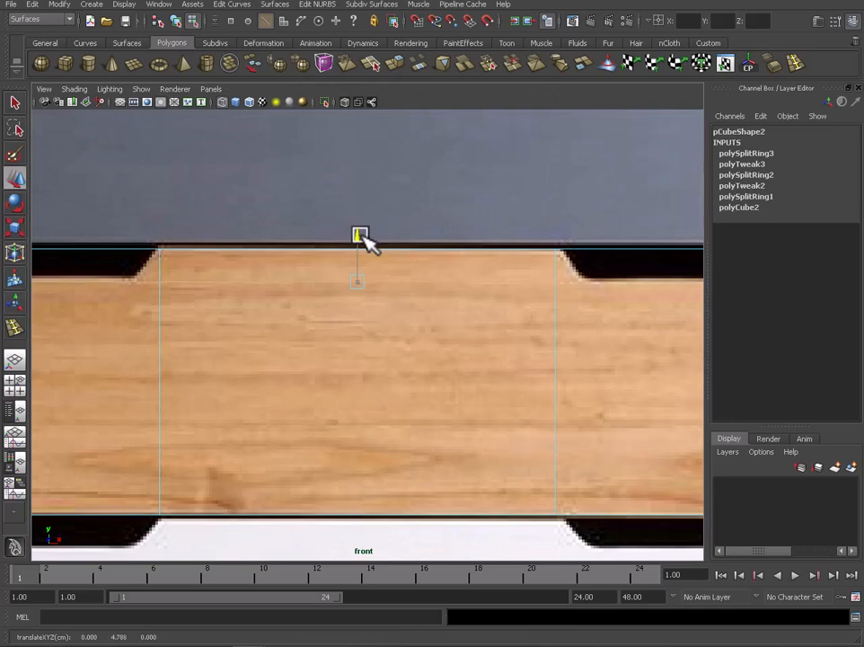
# - Scale the left handle cutout's lower vertices inward horizontally to match its slanted sides
pyautogui.scroll(-3, 585, 351)
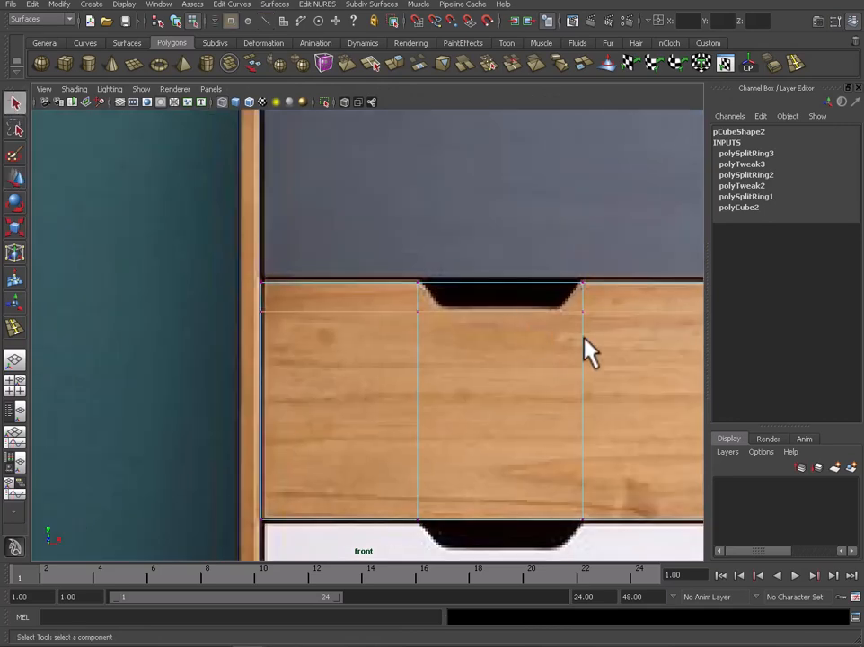
pyautogui.click(360, 315)
pyautogui.press('r')
pyautogui.moveTo(439, 312); pyautogui.dragTo(459, 324)
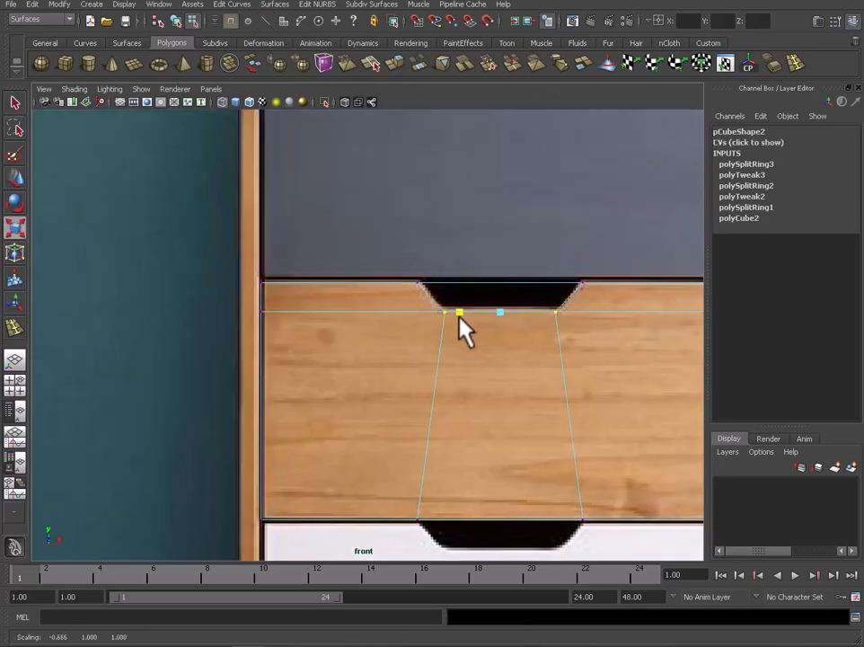
# - Scale the right handle cutout's lower vertices inward horizontally to match its slanted sides
pyautogui.scroll(3, 394, 354)
pyautogui.scroll(-5, 485, 346)
pyautogui.scroll(-3, 654, 332)
pyautogui.scroll(8, 382, 372)
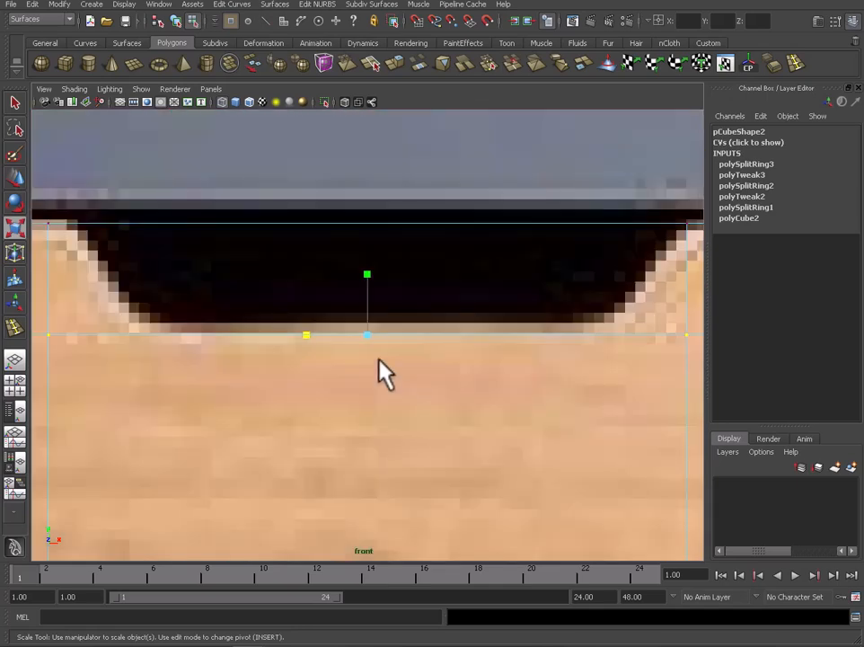
pyautogui.moveTo(382, 372); pyautogui.dragTo(360, 359, button='middle')
pyautogui.scroll(-8, 324, 350)
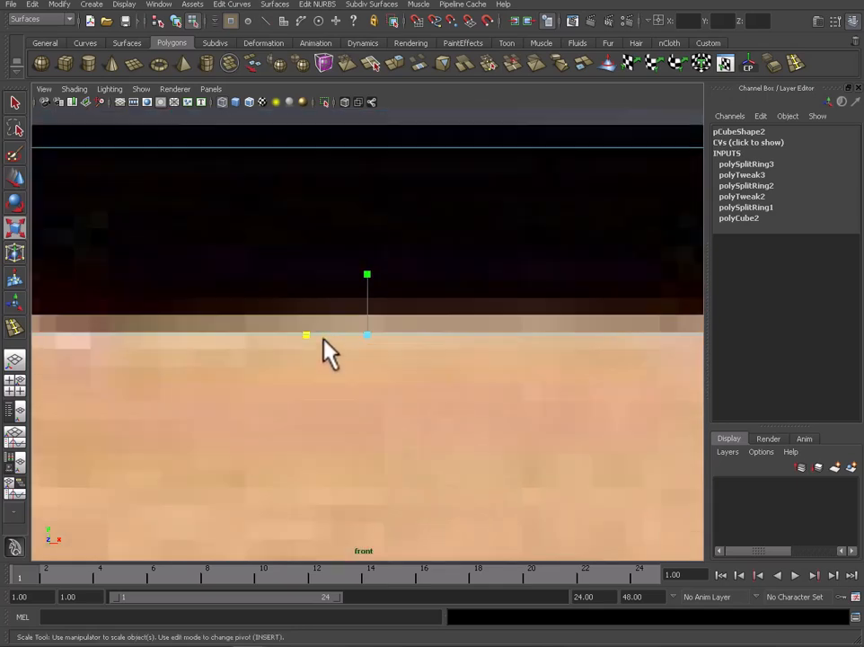
pyautogui.moveTo(177, 368); pyautogui.dragTo(27, 329)
pyautogui.press('f')
pyautogui.scroll(-5, 269, 345)
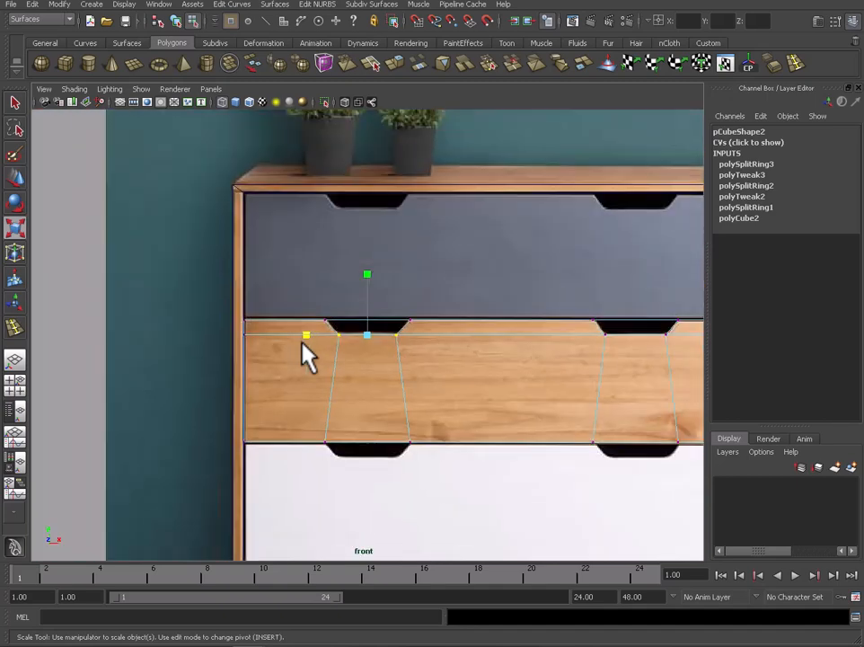
pyautogui.click(306, 355)
pyautogui.scroll(-5, 434, 372)
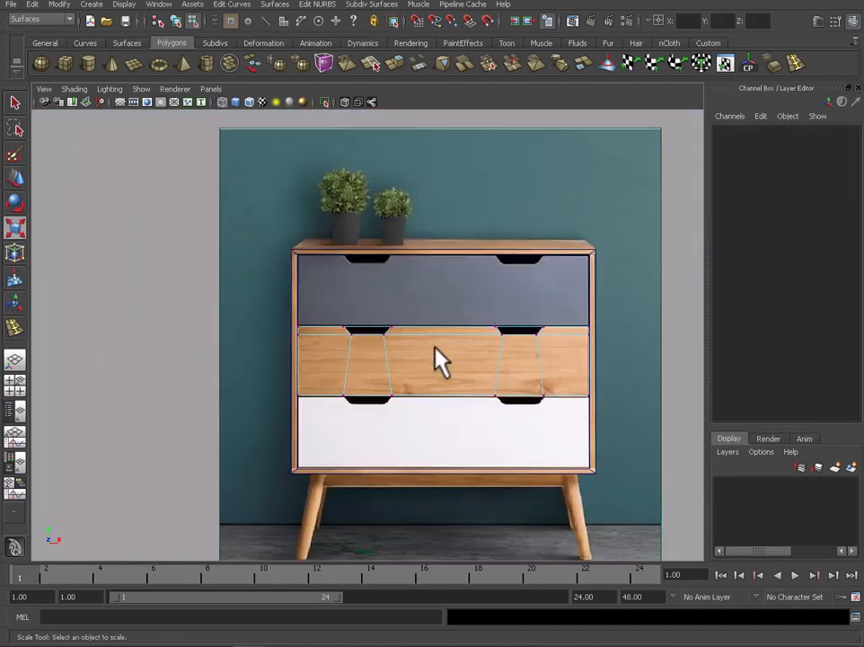
# - Move the whole drawer cube forward to the cabinet's front opening, with Translate Z about 38.8
pyautogui.press('space')
pyautogui.press('space')
pyautogui.scroll(5, 372, 333)
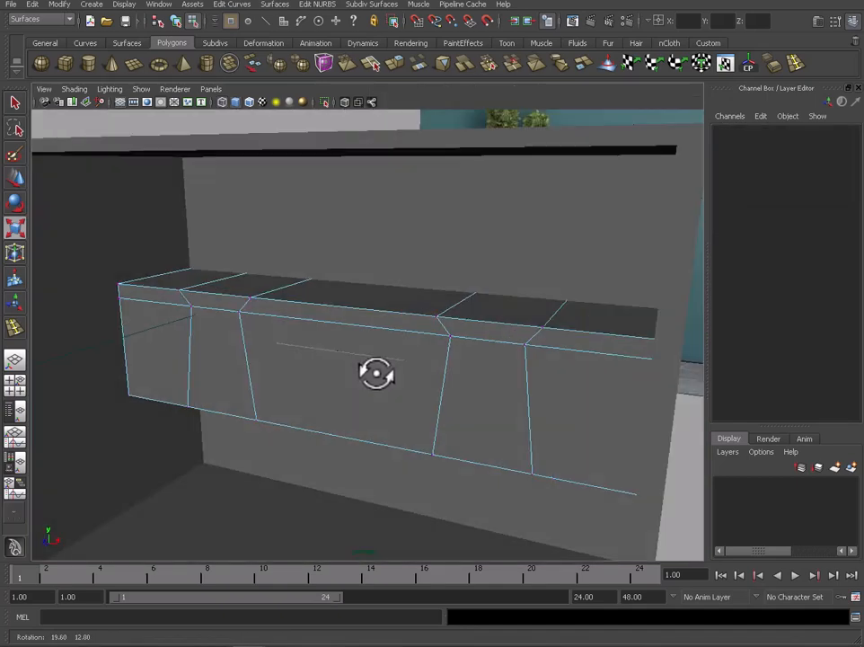
pyautogui.keyDown('alt'); pyautogui.moveTo(378, 371); pyautogui.dragTo(483, 322); pyautogui.keyUp('alt')
pyautogui.rightClick(484, 358)
pyautogui.click(503, 346)
pyautogui.press('w')
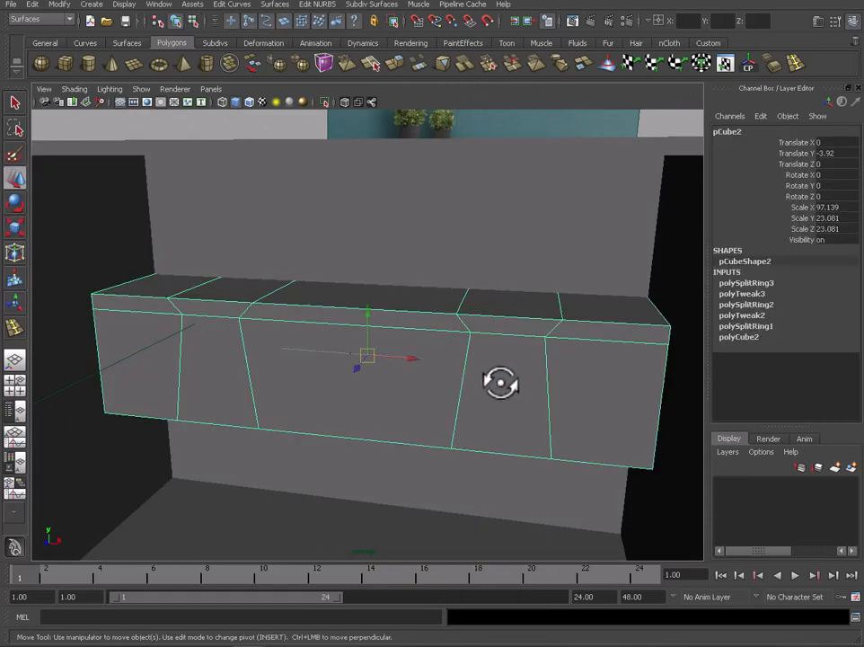
pyautogui.press('space')
pyautogui.moveTo(497, 453)
pyautogui.mouseDown()
pyautogui.moveTo(387, 448)
pyautogui.moveTo(490, 460)
pyautogui.moveTo(481, 455)
pyautogui.mouseUp()
pyautogui.scroll(-4, 593, 404)
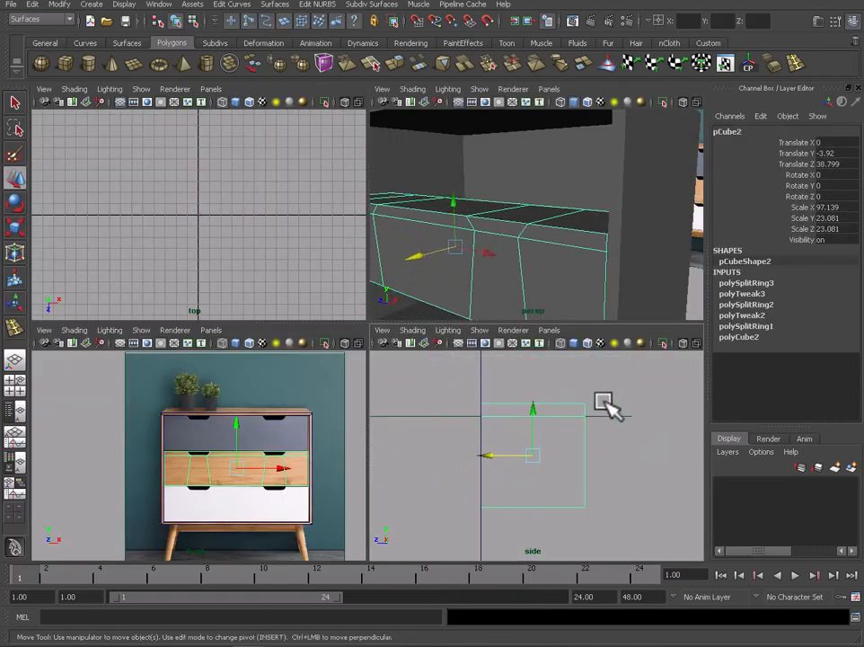
# - Move the drawer's rear vertices backward in the side view so the drawer nearly reaches the cabinet's back panel
pyautogui.moveTo(587, 401); pyautogui.dragTo(544, 398, button='right')
pyautogui.moveTo(553, 383); pyautogui.dragTo(619, 532)
pyautogui.scroll(-3, 566, 469)
pyautogui.moveTo(518, 456); pyautogui.dragTo(623, 472)
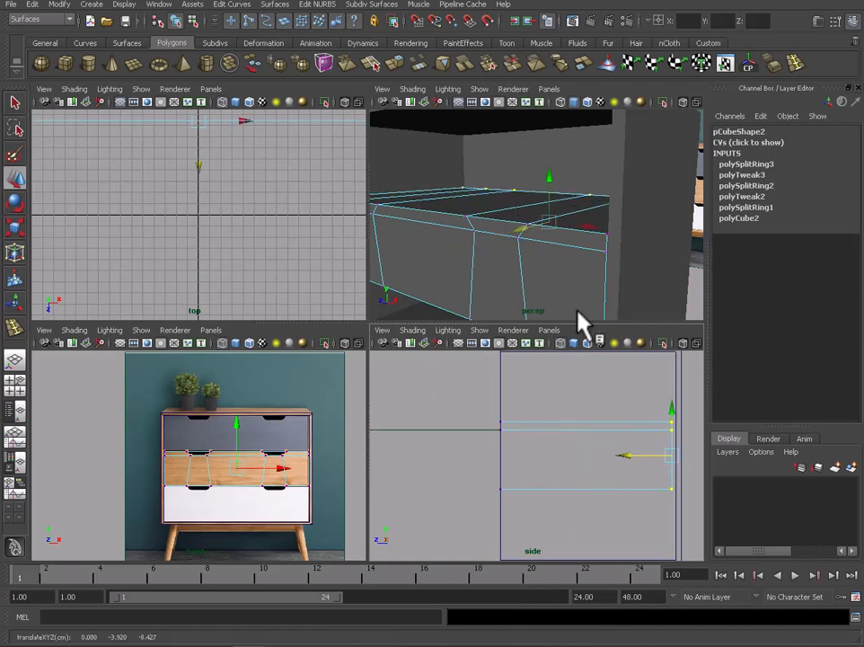
# - Select all the faces on top of the drawer and delete them to open it
pyautogui.moveTo(540, 256); pyautogui.dragTo(543, 289, button='right')
pyautogui.keyDown('alt'); pyautogui.moveTo(491, 230); pyautogui.dragTo(555, 267); pyautogui.keyUp('alt')
pyautogui.click(395, 252)
pyautogui.keyDown('shift'); pyautogui.click(437, 254); pyautogui.keyUp('shift')
pyautogui.keyDown('shift'); pyautogui.click(540, 259); pyautogui.keyUp('shift')
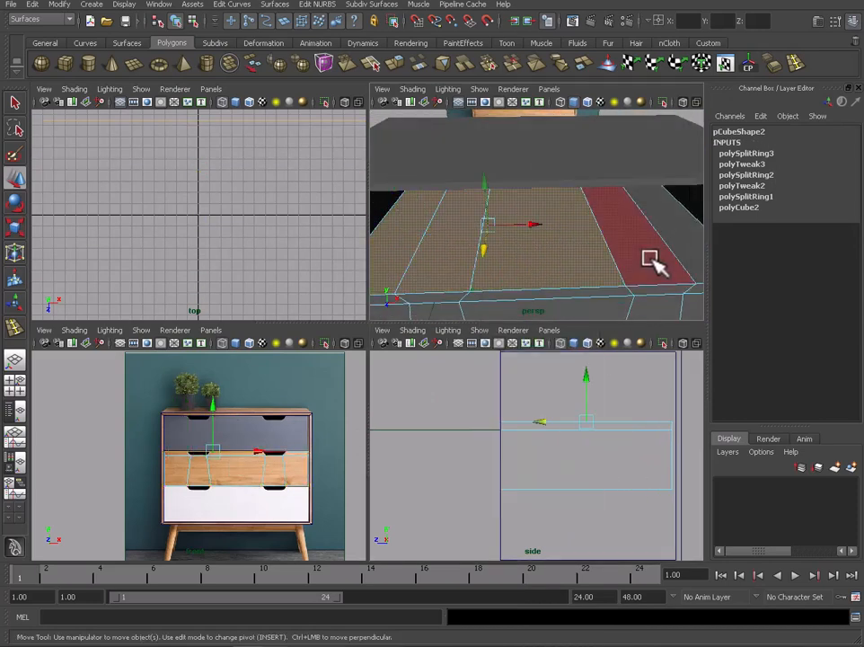
pyautogui.keyDown('shift'); pyautogui.click(652, 258); pyautogui.keyUp('shift')
pyautogui.keyDown('shift'); pyautogui.click(685, 248); pyautogui.keyUp('shift')
pyautogui.press('Delete')
# - Delete the two cutout faces along the drawer front's upper edge to open the handle notches
pyautogui.click(635, 289)
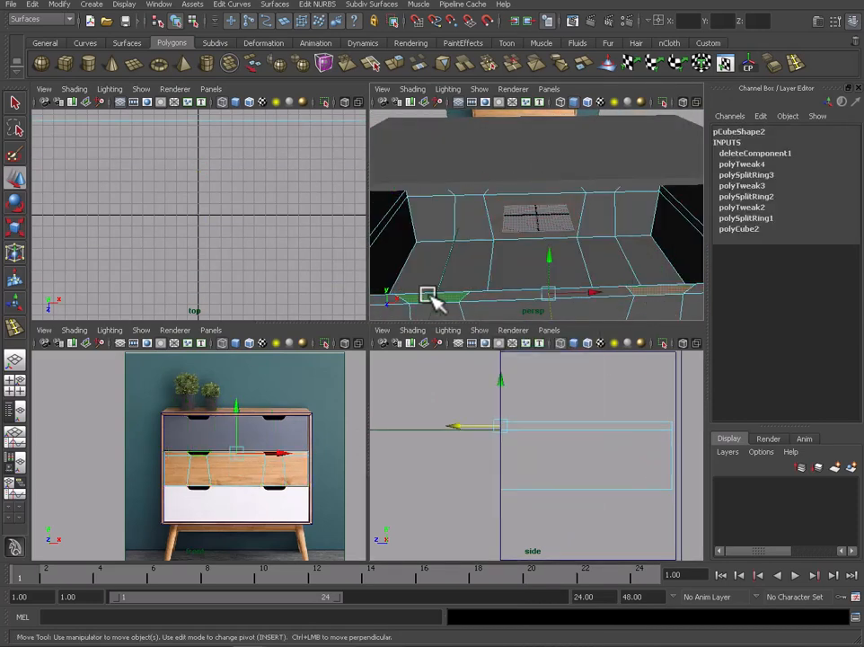
pyautogui.moveTo(507, 297); pyautogui.dragTo(518, 282, button='right')
pyautogui.keyDown('alt'); pyautogui.moveTo(533, 268); pyautogui.dragTo(548, 252); pyautogui.keyUp('alt')
# - Extrude all the drawer's faces with a thickness of -0.5 to give its walls thickness, and return to object mode
pyautogui.click(397, 64)
pyautogui.hotkey('ctrl', 'z')
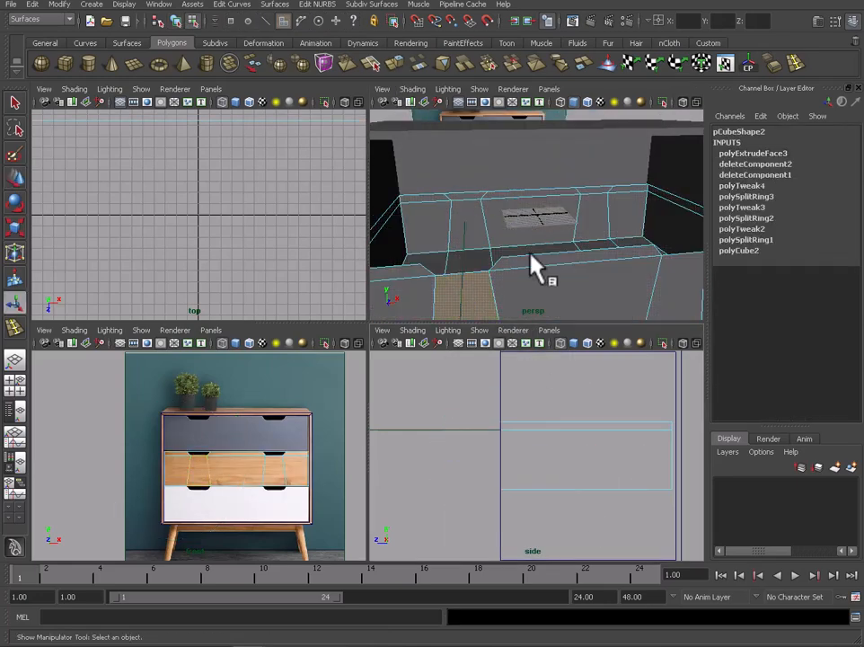
pyautogui.press('space')
pyautogui.scroll(-5, 510, 264)
pyautogui.moveTo(336, 336); pyautogui.dragTo(348, 320, button='right')
pyautogui.scroll(3, 330, 343)
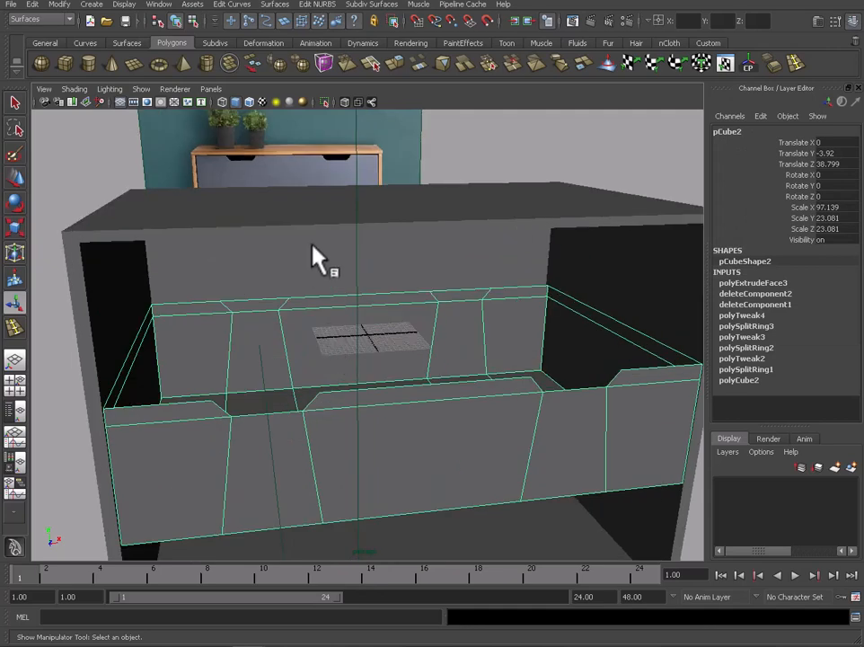
pyautogui.click(397, 64)
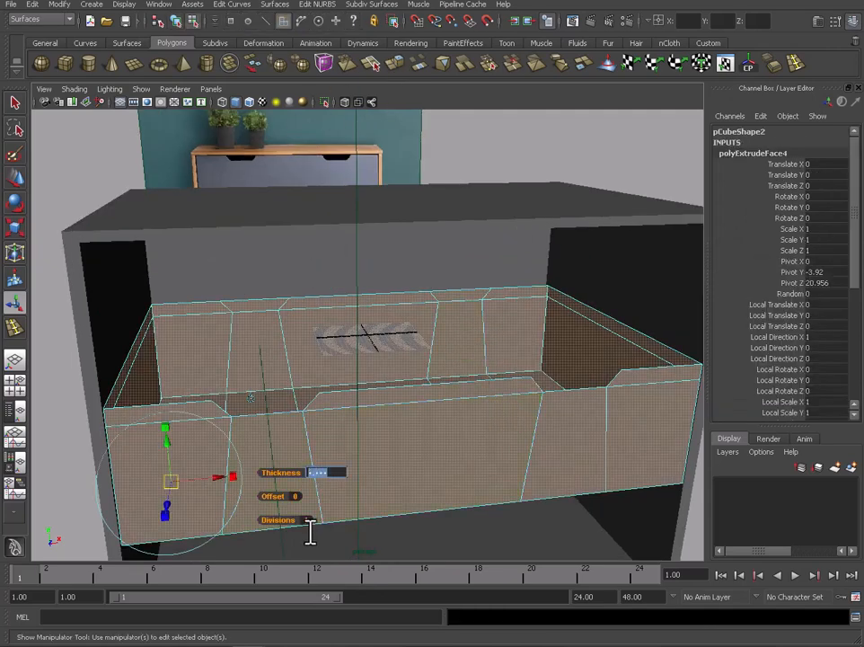
pyautogui.press('Return')
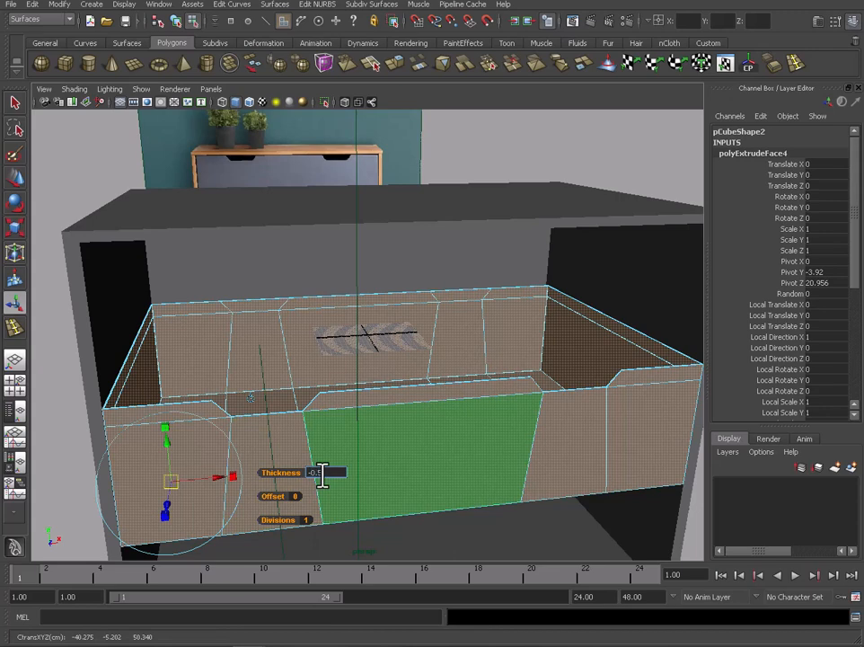
pyautogui.press('Return')
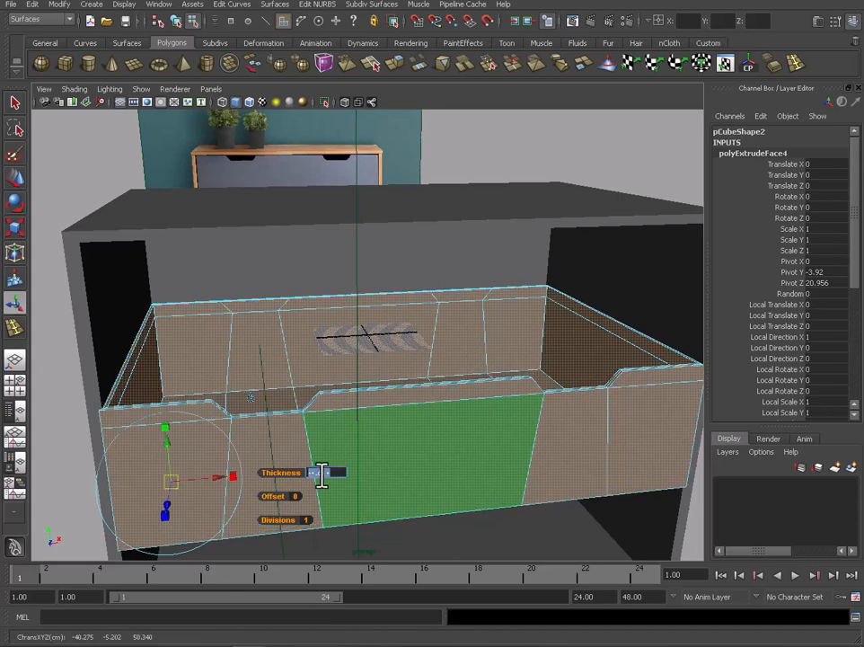
pyautogui.moveTo(445, 453); pyautogui.dragTo(495, 444, button='right')
# - Scale the drawer down uniformly in the front view to fit the cabinet opening, with Scale X about 95.9 and Scale Y about 22.8
pyautogui.press('space')
pyautogui.press('space')
pyautogui.press('f')
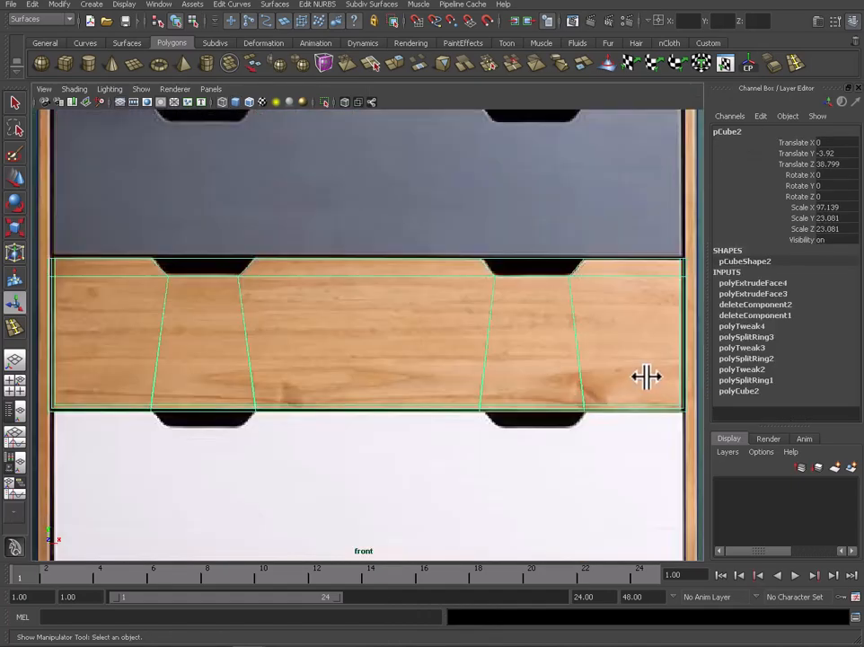
pyautogui.press('r')
pyautogui.moveTo(366, 332); pyautogui.dragTo(362, 333)
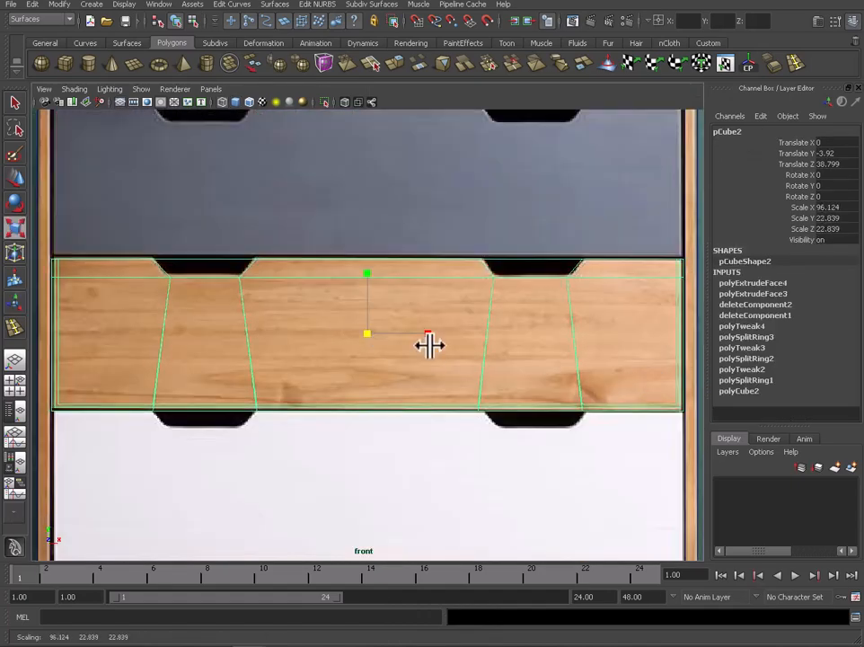
pyautogui.keyDown('alt'); pyautogui.moveTo(397, 337); pyautogui.dragTo(309, 328, button='middle'); pyautogui.keyUp('alt')
pyautogui.scroll(5, 326, 316)
pyautogui.keyDown('alt'); pyautogui.moveTo(243, 326); pyautogui.dragTo(134, 358, button='middle'); pyautogui.keyUp('alt')
pyautogui.moveTo(43, 315); pyautogui.dragTo(40, 315)
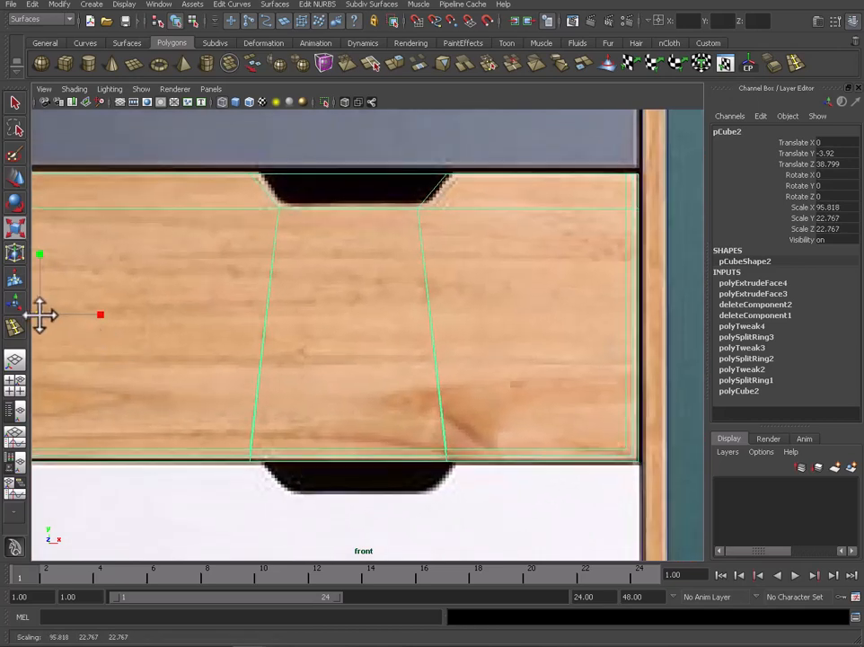
pyautogui.scroll(-6, 559, 388)
pyautogui.click(559, 388)
# - Duplicate the middle drawer and move the copy up onto the top drawer of the reference, with Translate Y about 20
pyautogui.click(253, 293)
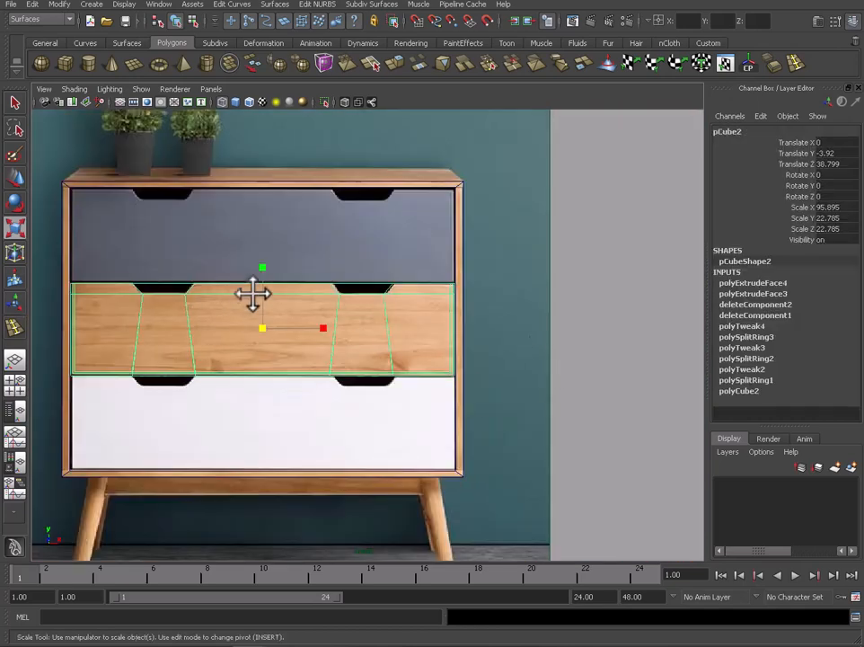
pyautogui.hotkey('ctrl', 'd')
pyautogui.press('w')
pyautogui.moveTo(261, 276); pyautogui.dragTo(274, 187)
pyautogui.press('f')
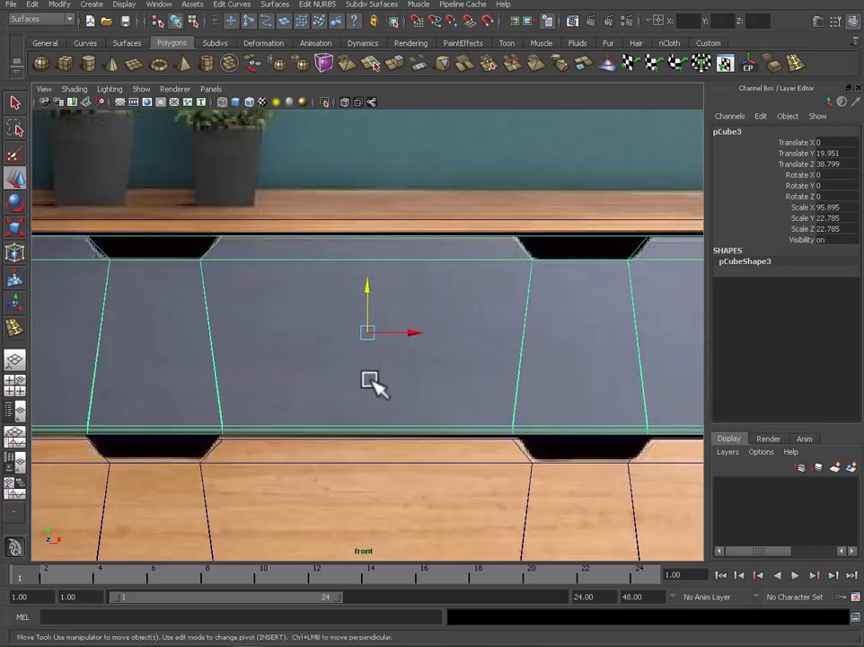
# - Duplicate the top drawer and move the copy down onto the bottom drawer of the reference, with Translate Y about -27.3
pyautogui.scroll(-5, 364, 289)
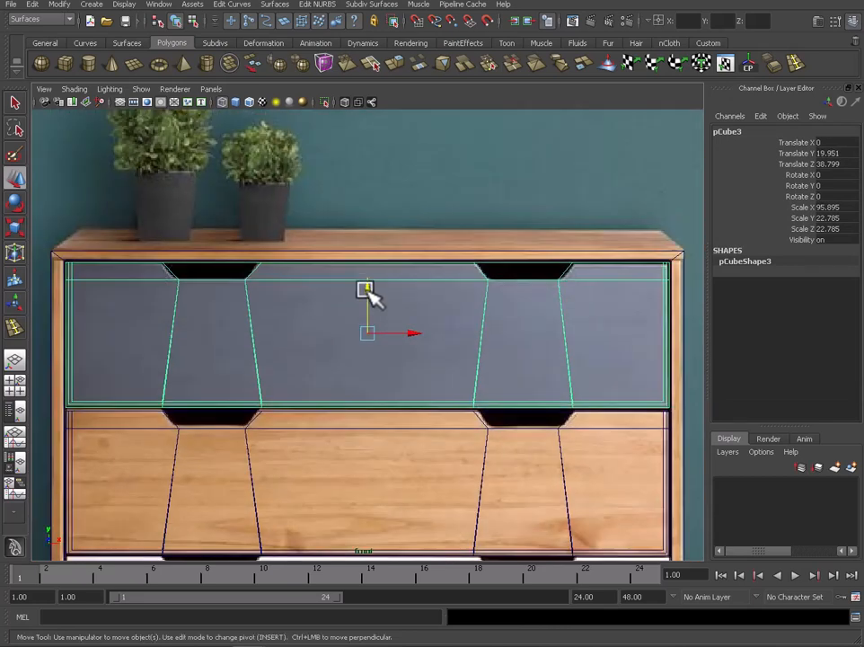
pyautogui.hotkey('ctrl', 'd')
pyautogui.moveTo(365, 289); pyautogui.dragTo(380, 458)
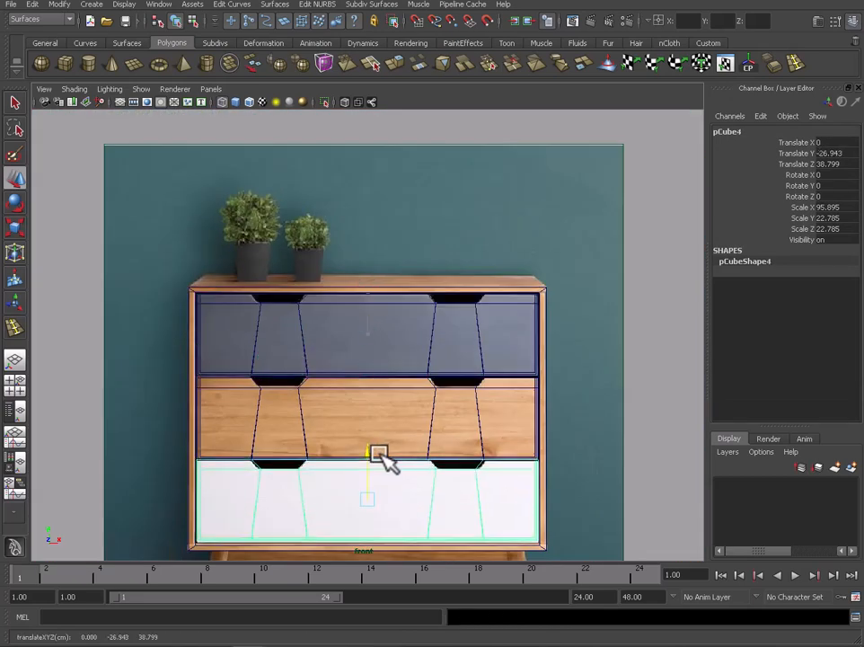
pyautogui.press('f')
pyautogui.moveTo(364, 300); pyautogui.dragTo(368, 291)
pyautogui.press('space')
pyautogui.press('space')
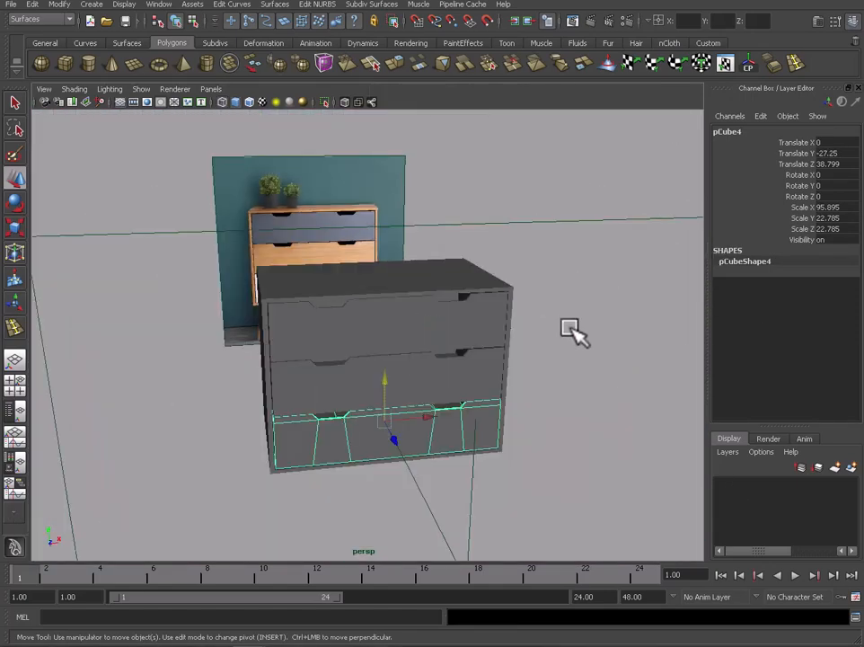
pyautogui.click(569, 330)
pyautogui.keyDown('alt'); pyautogui.moveTo(518, 371); pyautogui.dragTo(463, 353); pyautogui.keyUp('alt')
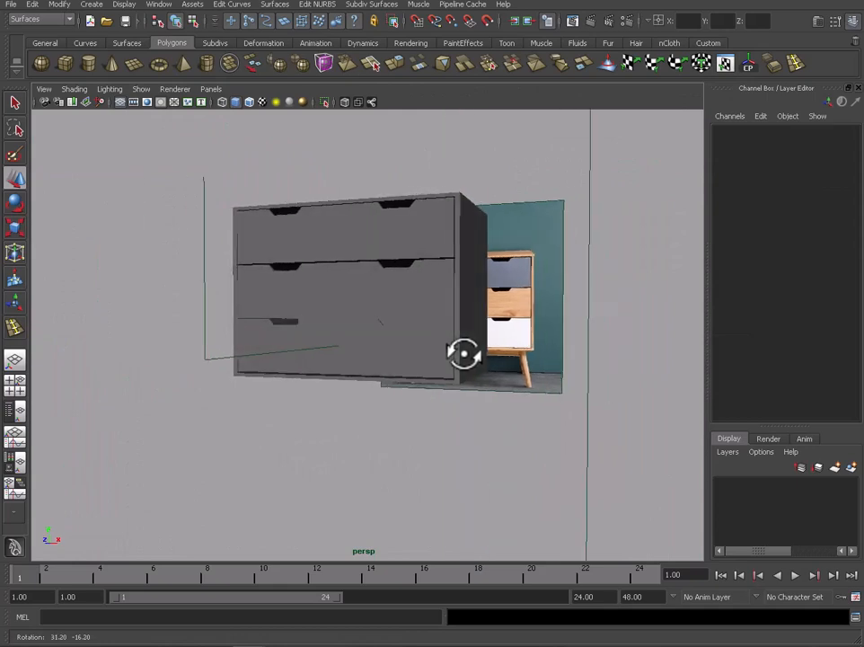
# - Adjust the height of the cabinet body's bottom vertices in the front view to match the reference's lower edge
pyautogui.press('space')
pyautogui.press('space')
pyautogui.click(533, 377)
pyautogui.moveTo(533, 377); pyautogui.dragTo(476, 378, button='right')
pyautogui.moveTo(580, 432); pyautogui.dragTo(133, 349)
pyautogui.press('f')
pyautogui.scroll(5, 372, 329)
pyautogui.moveTo(367, 289); pyautogui.dragTo(365, 288)
pyautogui.press('space')
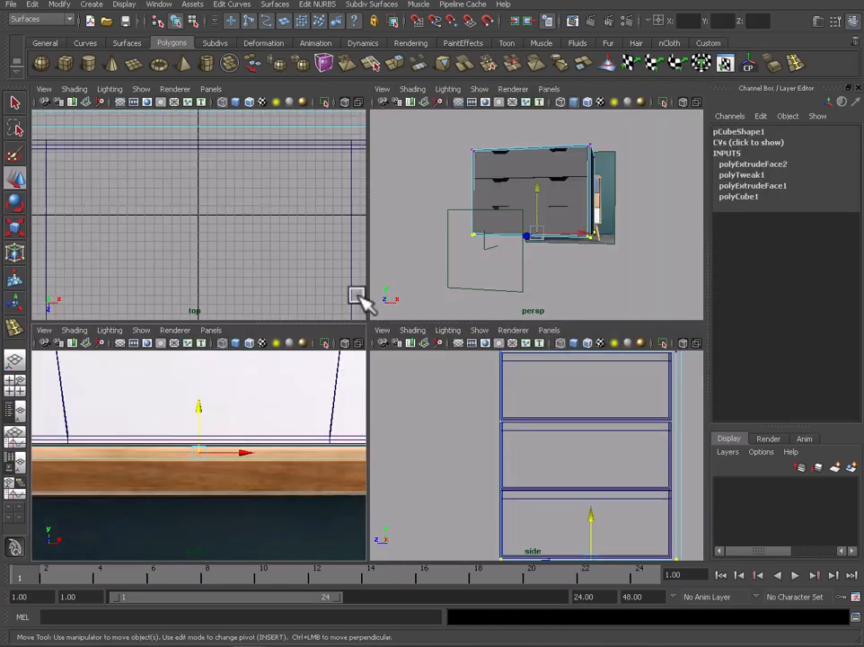
pyautogui.scroll(-5, 533, 257)
pyautogui.scroll(-5, 243, 416)
pyautogui.press('space')
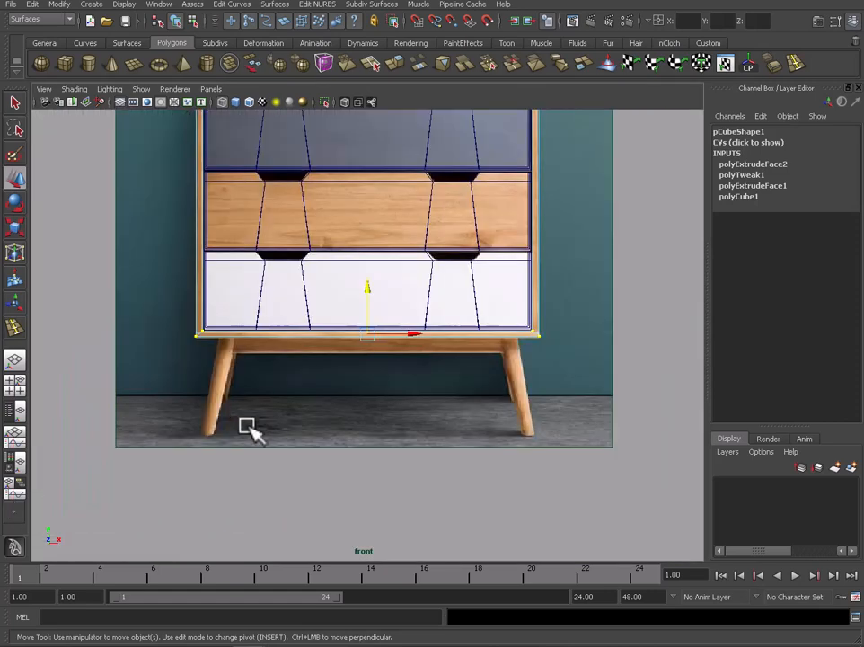
pyautogui.click(361, 369)
pyautogui.rightClick(403, 336)
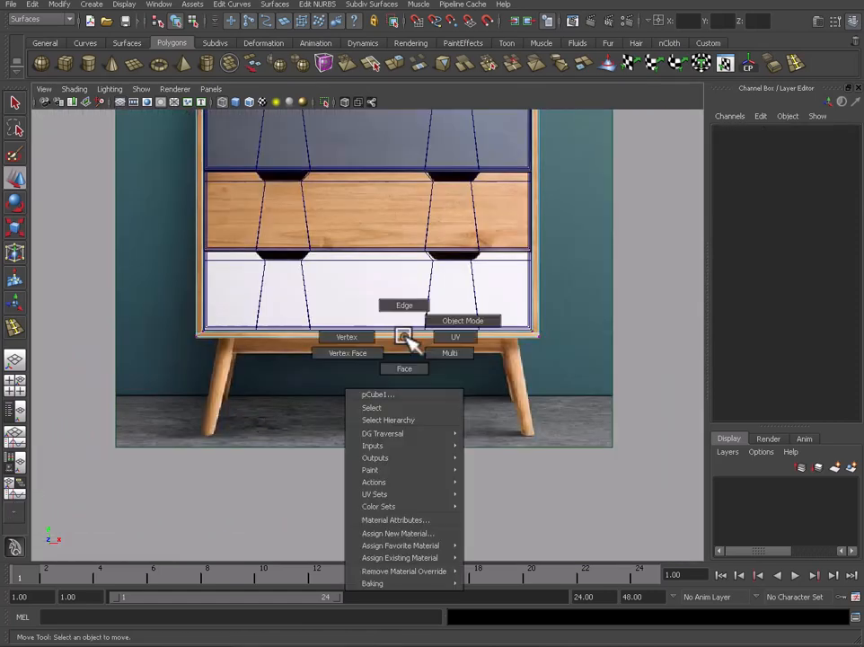
# - Create a polygon cube over the rail beneath the cabinet and scale it to about 80.9 wide and 4.6 high
pyautogui.click(64, 63)
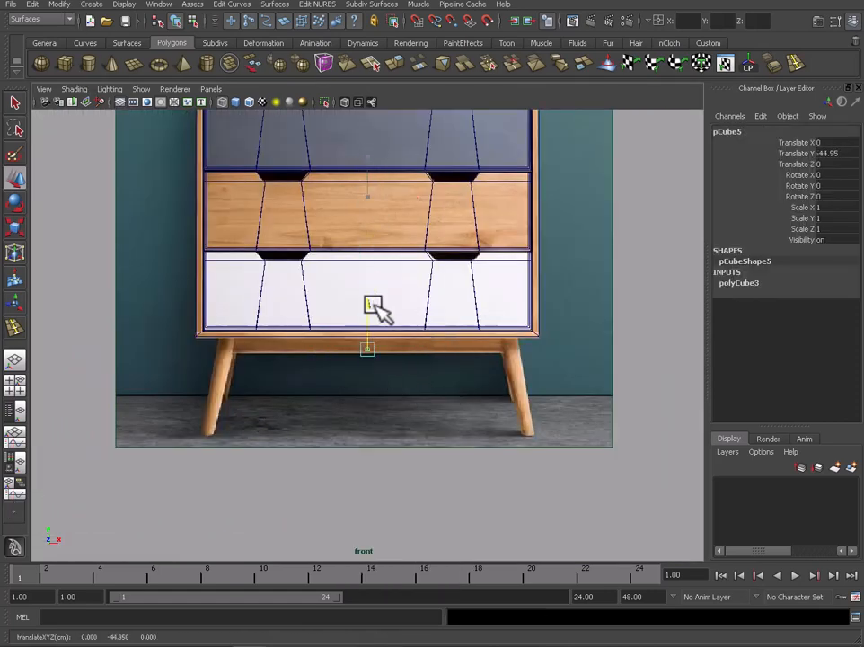
pyautogui.press('f')
pyautogui.moveTo(372, 304); pyautogui.dragTo(531, 363)
pyautogui.scroll(-10, 371, 339)
pyautogui.press('r')
pyautogui.scroll(-4, 368, 337)
pyautogui.scroll(-5, 392, 355)
# - Raise the rail to meet the cabinet's underside, with Translate Y about -43.4
pyautogui.press('w')
pyautogui.press('f')
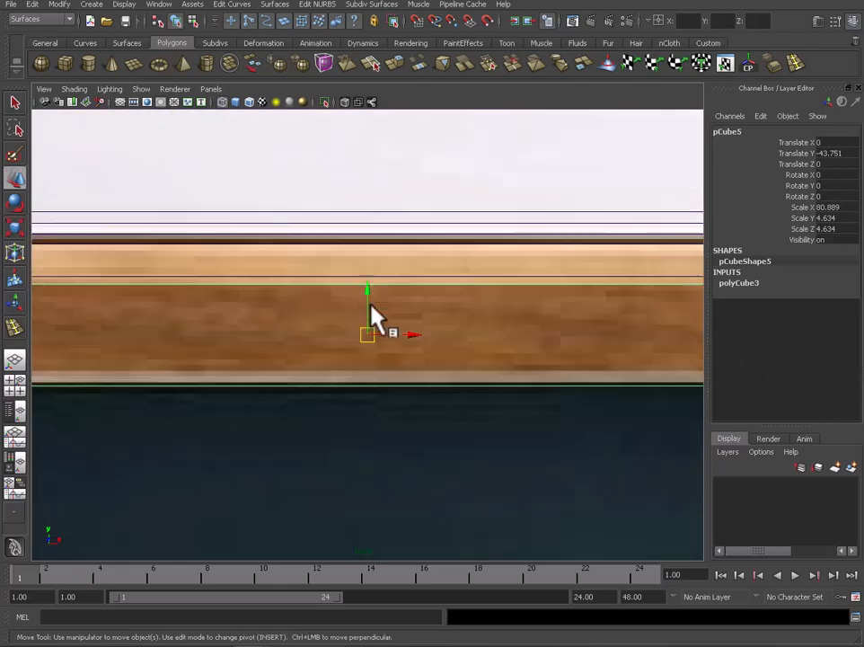
pyautogui.moveTo(372, 306); pyautogui.dragTo(355, 282)
pyautogui.press('space')
pyautogui.press('f')
pyautogui.keyDown('alt'); pyautogui.moveTo(554, 255); pyautogui.dragTo(457, 248); pyautogui.keyUp('alt')
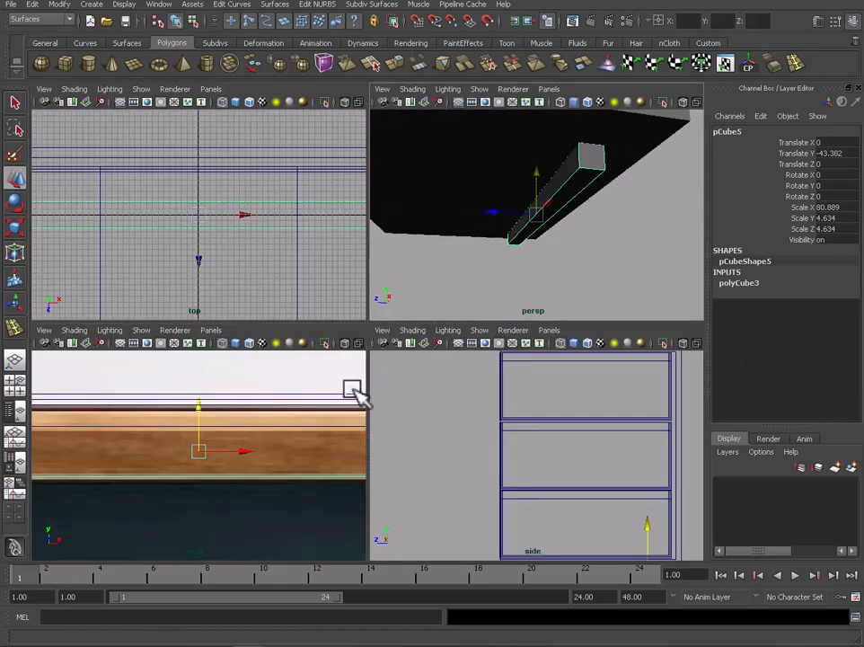
# - Move the rail backward along the Z axis, past the cabinet's back panel
pyautogui.press('f')
pyautogui.scroll(-6, 473, 253)
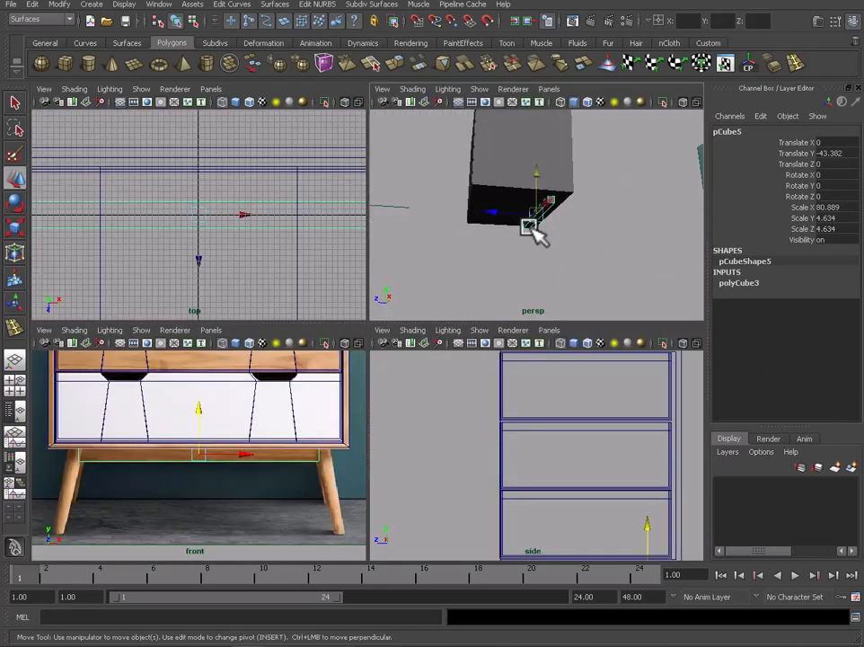
pyautogui.moveTo(495, 214); pyautogui.dragTo(538, 214)
pyautogui.click(527, 284)
# - Create a polygon cylinder and place it over the reference's right leg, at about Translate X 43.6 and Y -51.8
pyautogui.press('space')
pyautogui.keyDown('alt'); pyautogui.moveTo(428, 448); pyautogui.dragTo(370, 441, button='middle'); pyautogui.keyUp('alt')
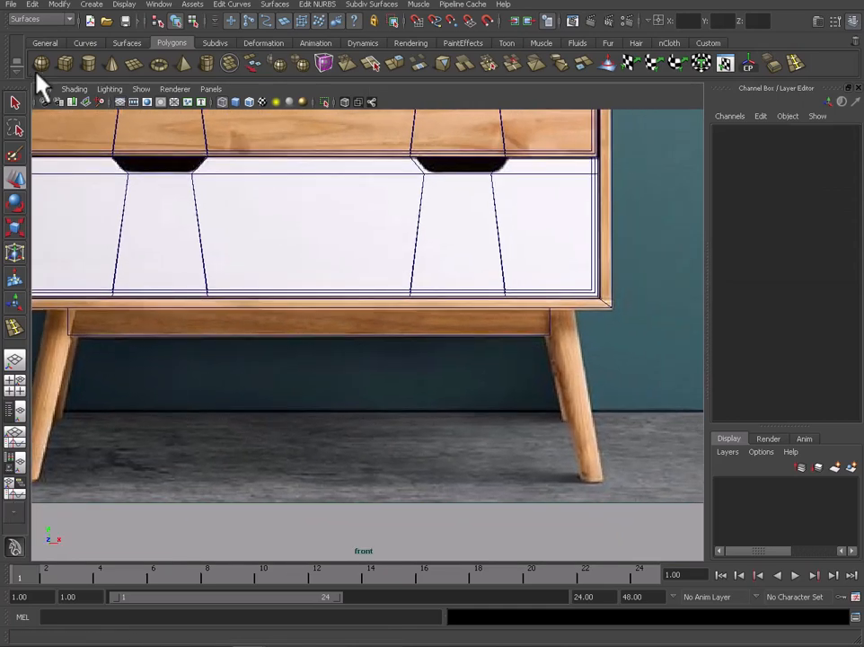
pyautogui.click(89, 62)
pyautogui.scroll(-3, 455, 340)
pyautogui.scroll(5, 477, 365)
pyautogui.keyDown('alt'); pyautogui.moveTo(490, 424); pyautogui.dragTo(361, 426, button='middle'); pyautogui.keyUp('alt')
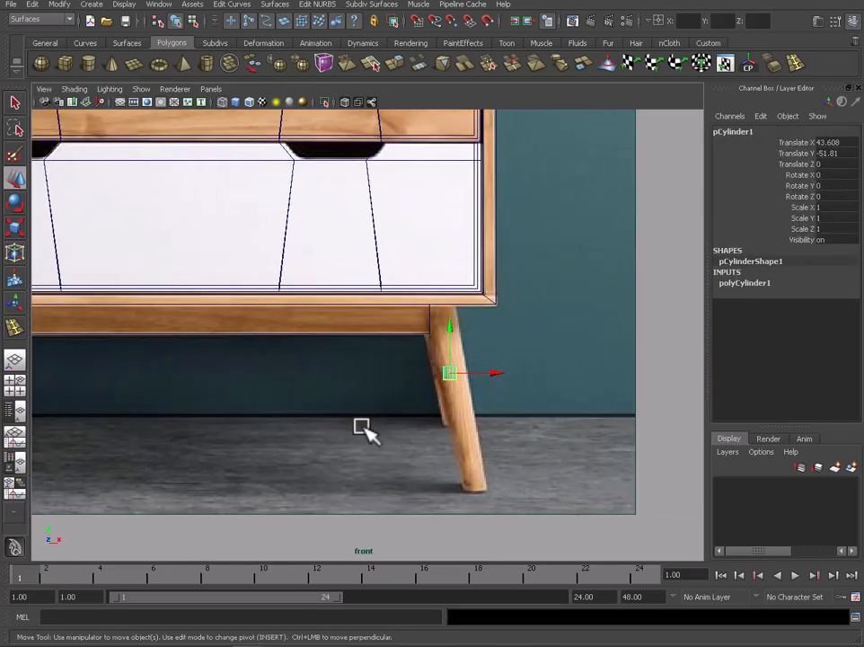
# - Scale the cylinder uniformly to about 2.5 and move it to the leg's upper end, at about Translate X 42.8 and Y -43.5
pyautogui.moveTo(451, 325)
pyautogui.mouseDown()
pyautogui.moveTo(451, 278)
pyautogui.moveTo(451, 314)
pyautogui.mouseUp()
pyautogui.press('r')
pyautogui.moveTo(449, 364); pyautogui.dragTo(457, 368)
pyautogui.press('w')
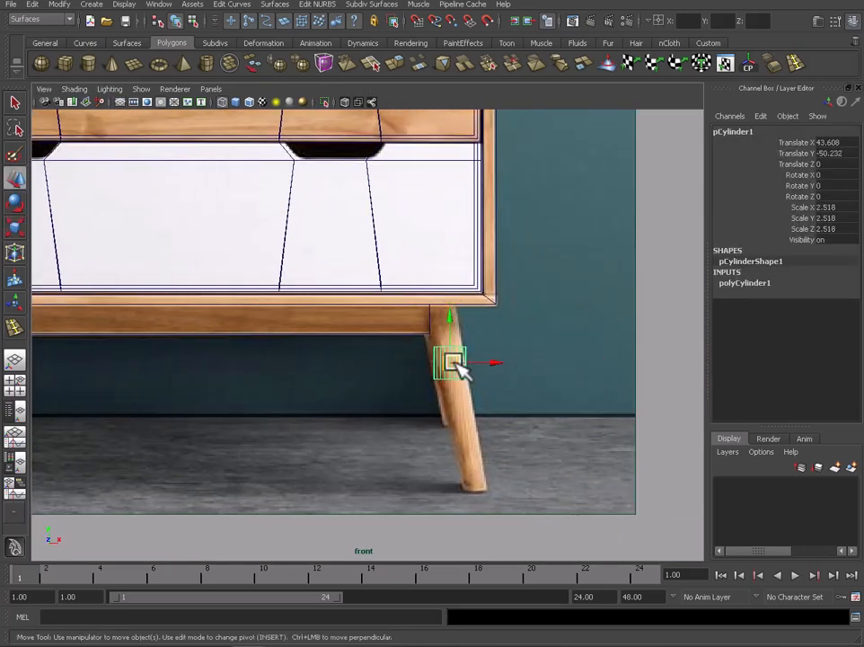
pyautogui.moveTo(449, 316); pyautogui.dragTo(446, 273)
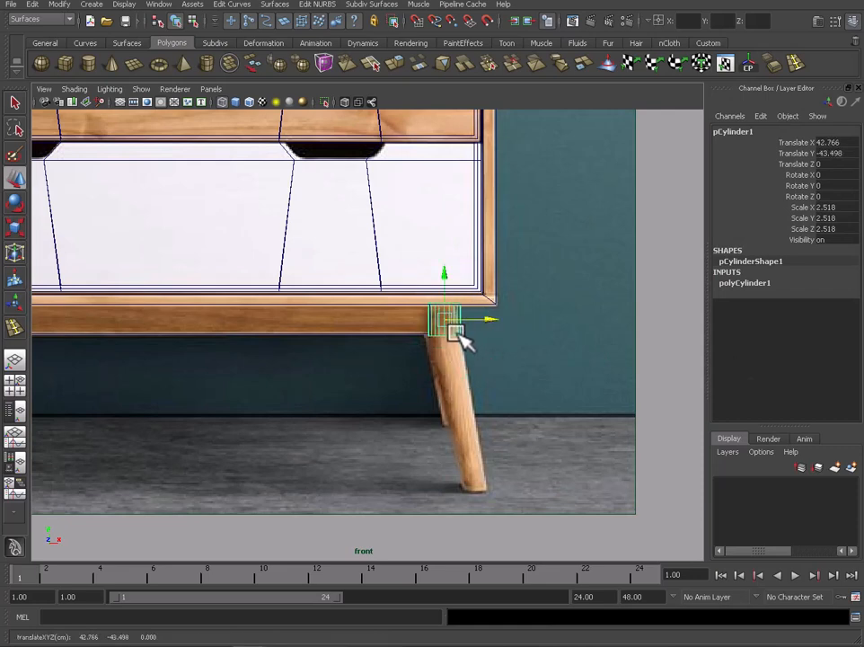
# - Move the cylinder's lower vertices down to the reference leg's foot and scale them inward to form a slanted, tapered leg
pyautogui.moveTo(456, 334); pyautogui.dragTo(414, 334, button='right')
pyautogui.moveTo(414, 325); pyautogui.dragTo(468, 499)
pyautogui.press('r')
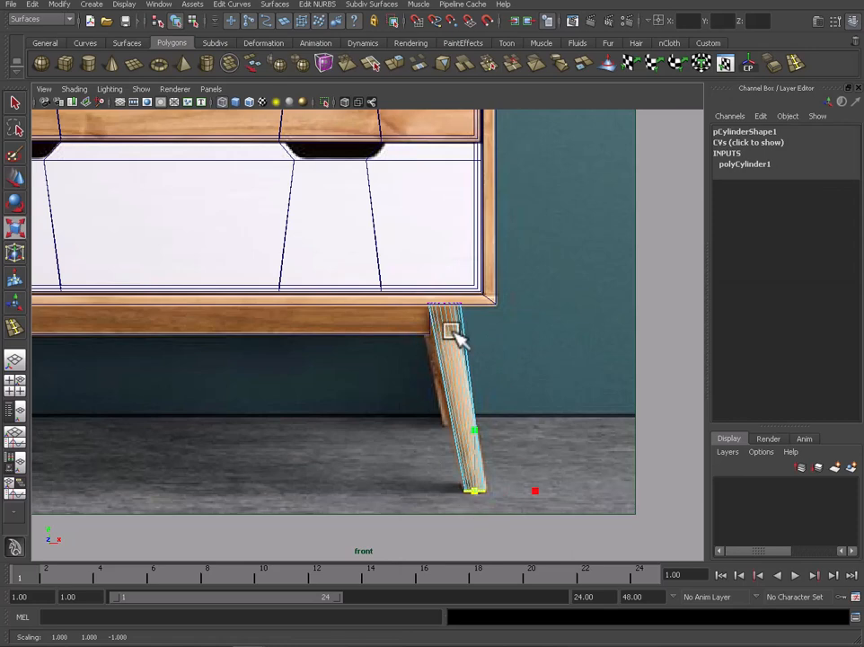
pyautogui.moveTo(452, 331); pyautogui.dragTo(501, 305, button='right')
pyautogui.click(460, 346)
# - Place the leg near the cabinet's back in the side view and duplicate it to the front, with Translate Z about 46.1
pyautogui.press('space')
pyautogui.press('f')
pyautogui.scroll(-8, 530, 233)
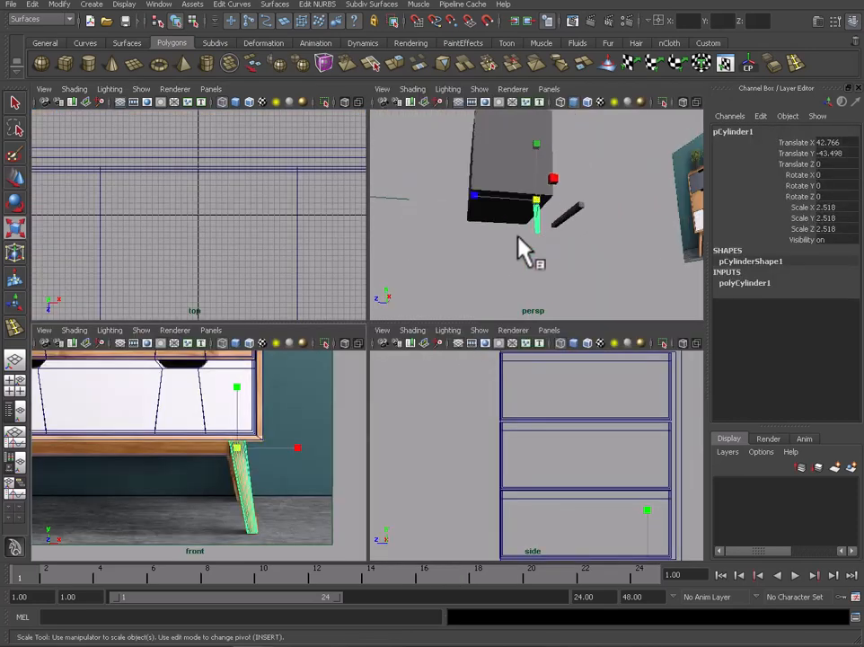
pyautogui.keyDown('alt'); pyautogui.moveTo(519, 237); pyautogui.dragTo(650, 268); pyautogui.keyUp('alt')
pyautogui.press('space')
pyautogui.press('f')
pyautogui.scroll(-5, 408, 365)
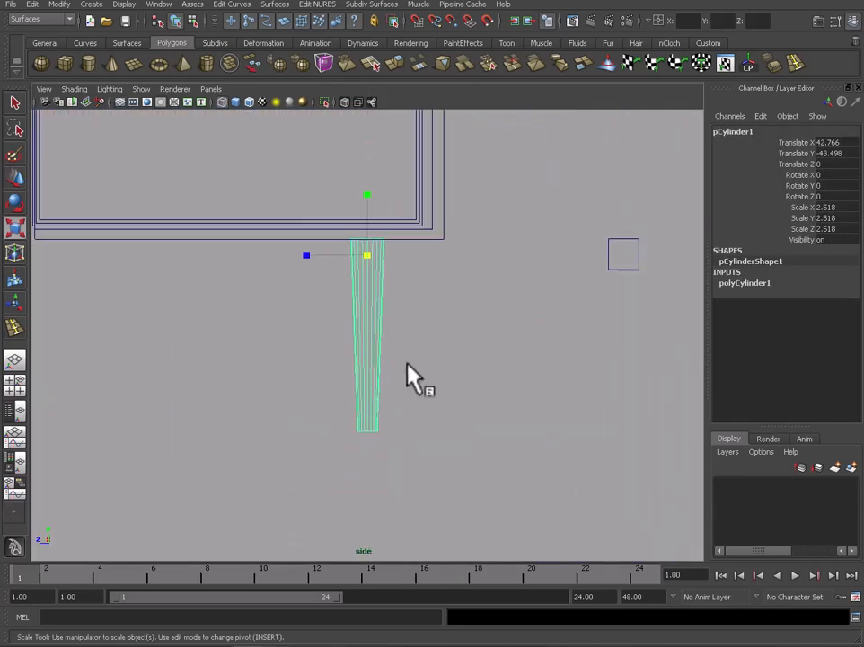
pyautogui.scroll(-2, 409, 377)
pyautogui.press('w')
pyautogui.moveTo(323, 274); pyautogui.dragTo(88, 283)
pyautogui.hotkey('ctrl', 'd')
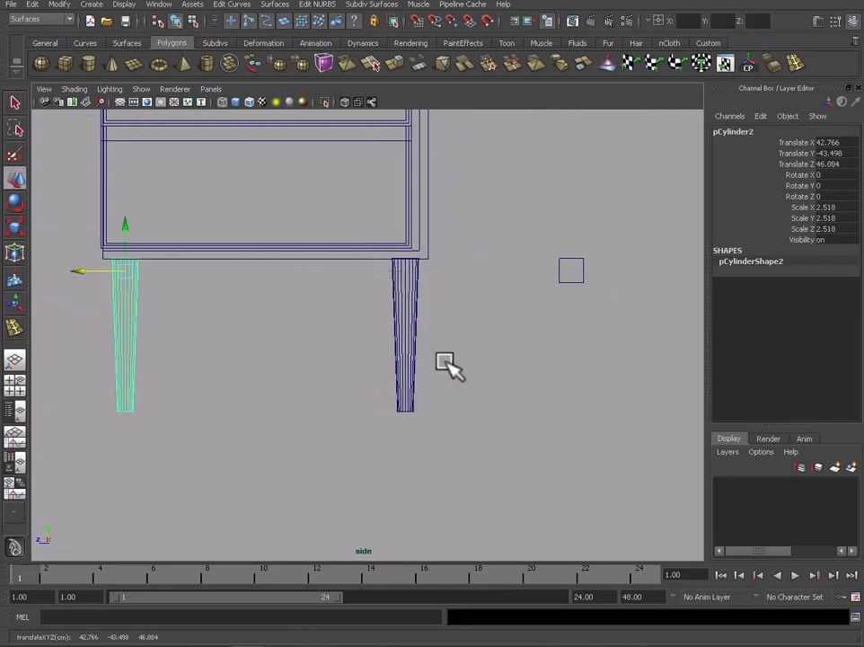
# - Duplicate both right-side legs and move the copies to the cabinet's left side, with Translate X about -43.1
pyautogui.moveTo(454, 361); pyautogui.dragTo(106, 391)
pyautogui.press('space')
pyautogui.scroll(-3, 256, 469)
pyautogui.hotkey('ctrl', 'd')
pyautogui.moveTo(264, 452); pyautogui.dragTo(101, 459)
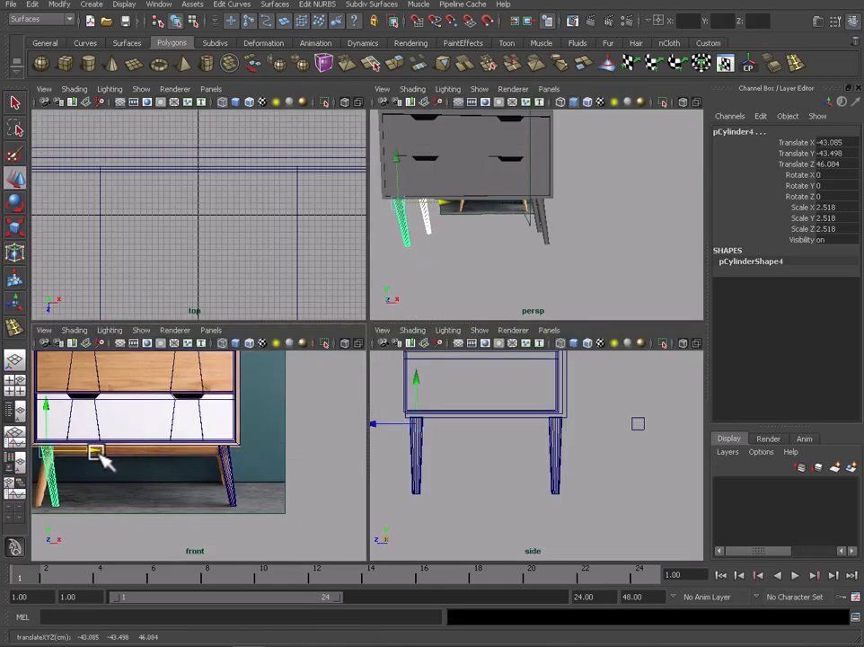
# - Mirror the two copied legs horizontally so they slant outward, with Scale X set to -2.518
pyautogui.scroll(5, 247, 451)
pyautogui.moveTo(227, 374); pyautogui.dragTo(45, 371)
pyautogui.press('r')
pyautogui.hotkey('ctrl', 'z')
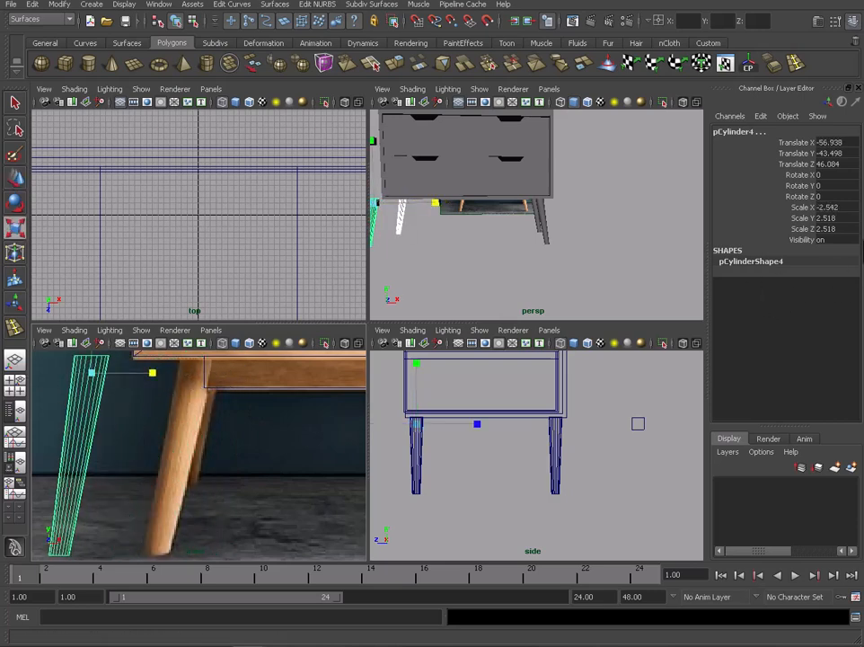
pyautogui.click(843, 208)
pyautogui.write('-2.518')
pyautogui.press('Return')
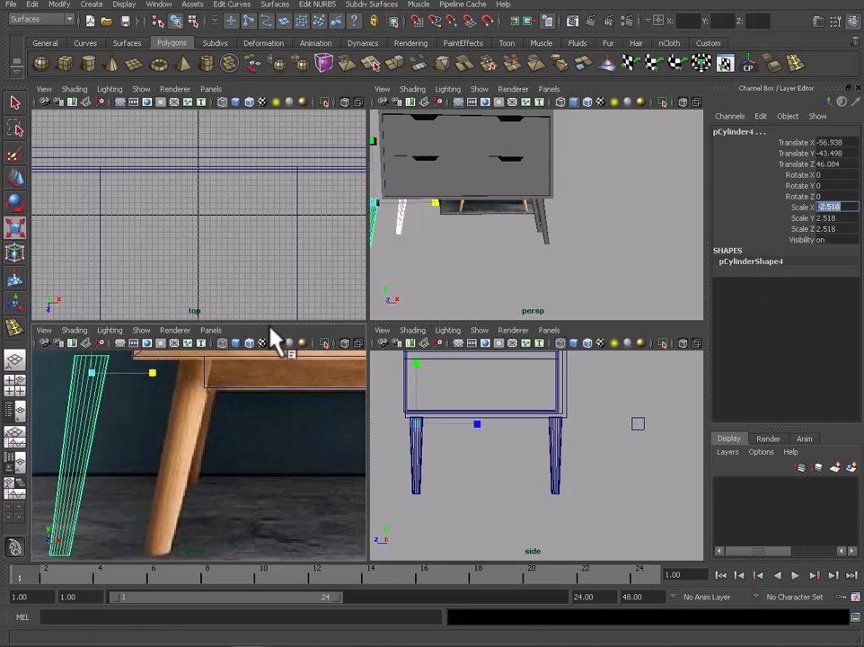
# - Move the mirrored legs back under the cabinet's left side beside the rail, with Translate X about -41.7
pyautogui.press('w')
pyautogui.moveTo(142, 372); pyautogui.dragTo(243, 393)
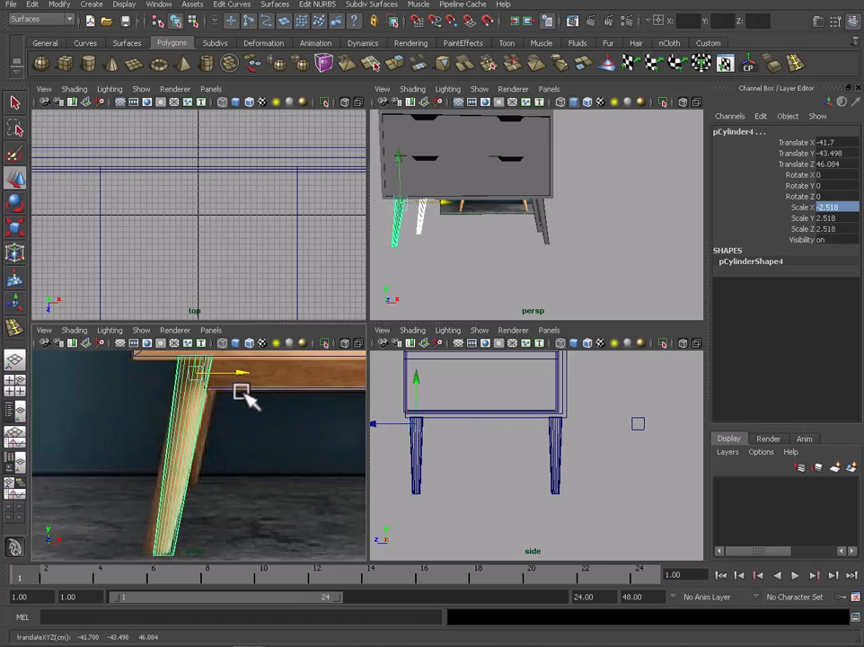
pyautogui.scroll(-5, 243, 393)
pyautogui.press('space')
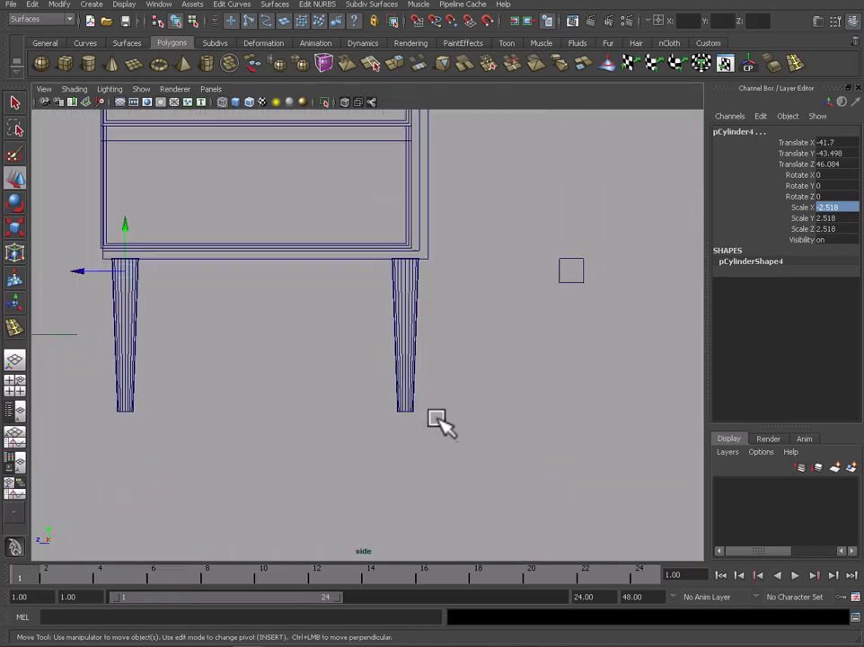
# - Duplicate the back bottom rail and move the copy between the front legs in the side view, with Translate Z about 46.1
pyautogui.press('space')
pyautogui.moveTo(611, 448); pyautogui.dragTo(612, 446)
pyautogui.moveTo(637, 423); pyautogui.dragTo(396, 454)
pyautogui.press('f')
pyautogui.scroll(-5, 485, 454)
pyautogui.scroll(-6, 485, 454)
pyautogui.hotkey('ctrl', 'd')
pyautogui.press('f')
pyautogui.moveTo(488, 455); pyautogui.dragTo(466, 449)
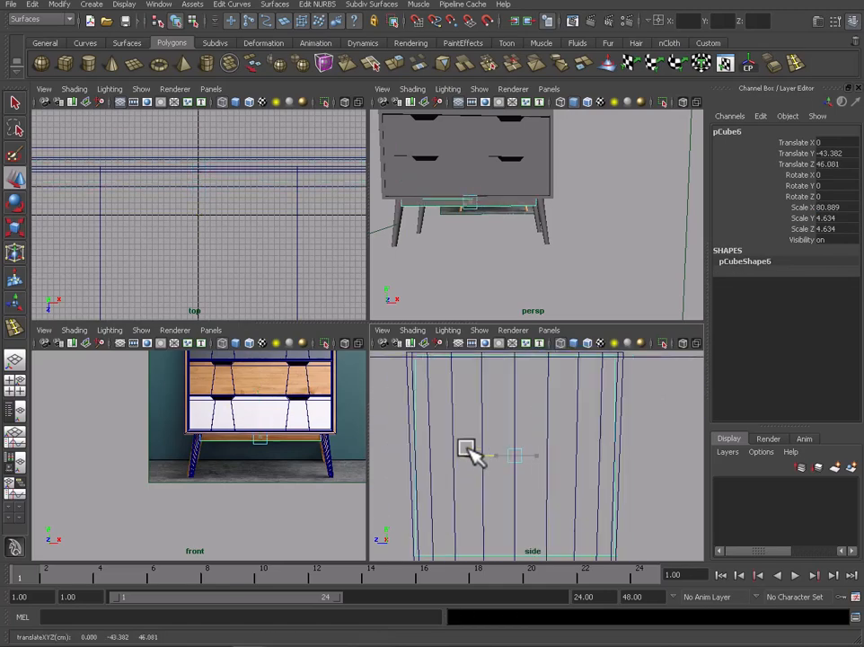
# - Widen the front rail's lower edge to reach the slanted legs and shift the rail sideways, with Translate X about 0.58
pyautogui.press('space')
pyautogui.keyDown('alt'); pyautogui.moveTo(457, 303); pyautogui.dragTo(393, 399); pyautogui.keyUp('alt')
pyautogui.rightClick(325, 296)
pyautogui.press('space')
pyautogui.moveTo(293, 304); pyautogui.dragTo(290, 435)
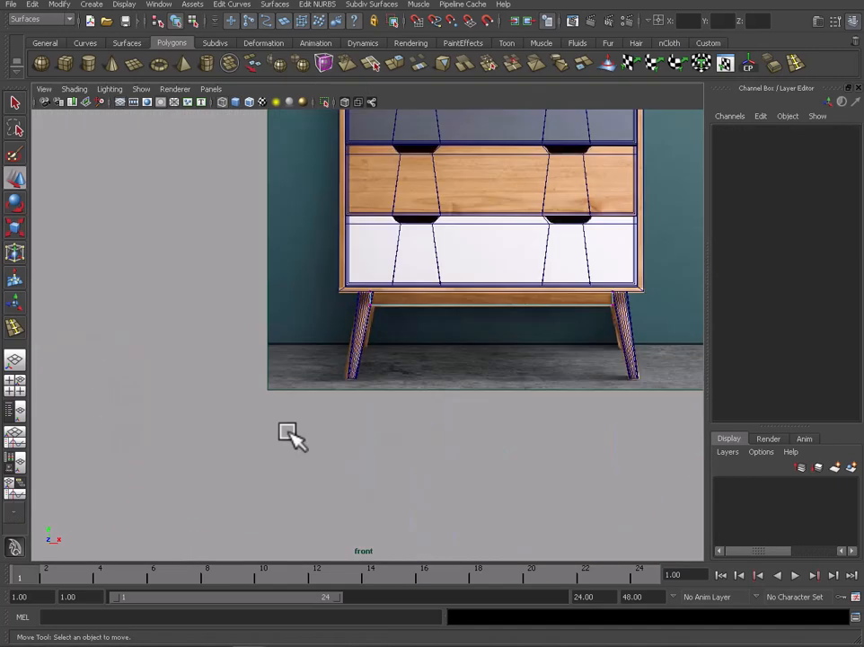
pyautogui.moveTo(634, 306); pyautogui.dragTo(634, 308)
pyautogui.press('f')
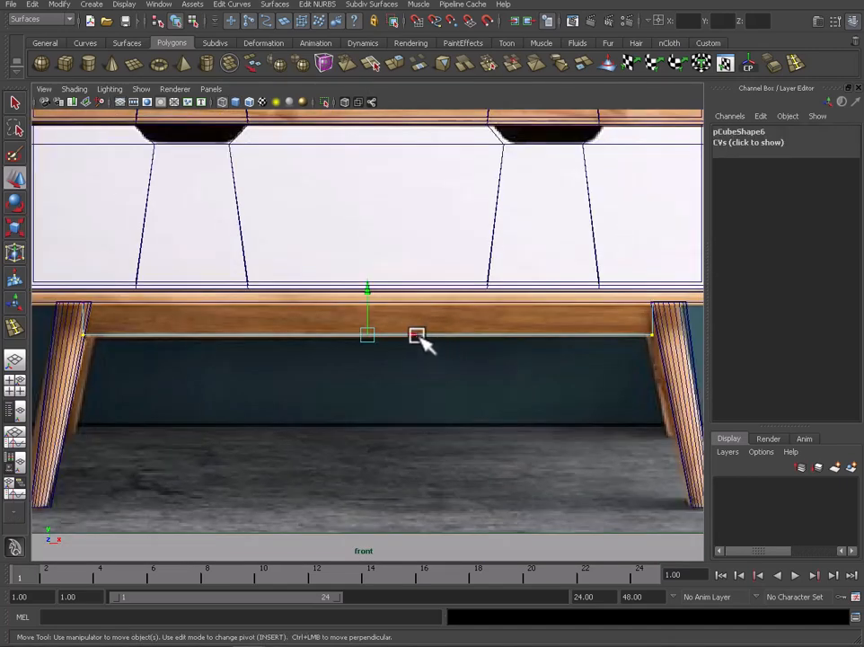
pyautogui.moveTo(416, 337); pyautogui.dragTo(419, 339)
pyautogui.press('r')
pyautogui.moveTo(304, 332); pyautogui.dragTo(306, 336)
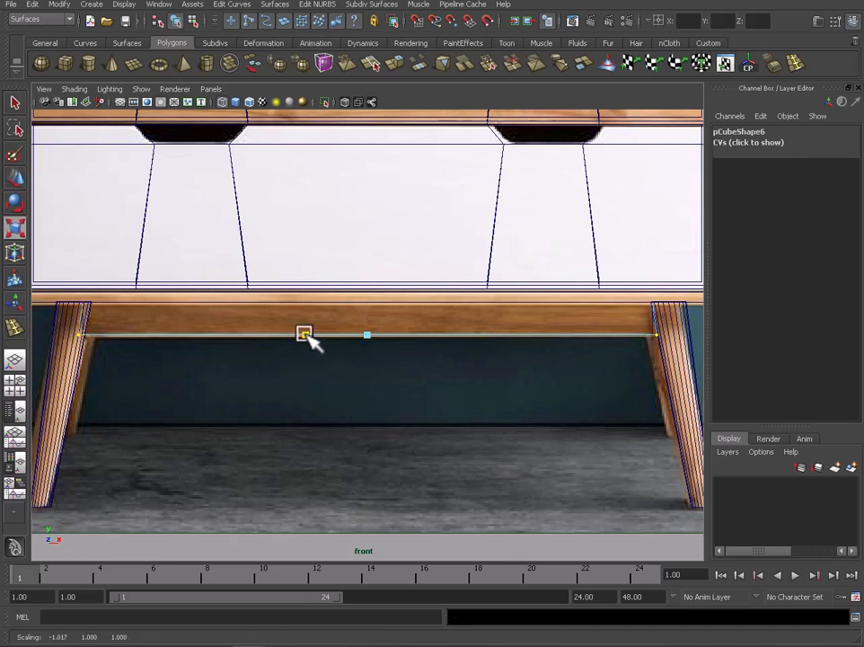
pyautogui.press('w')
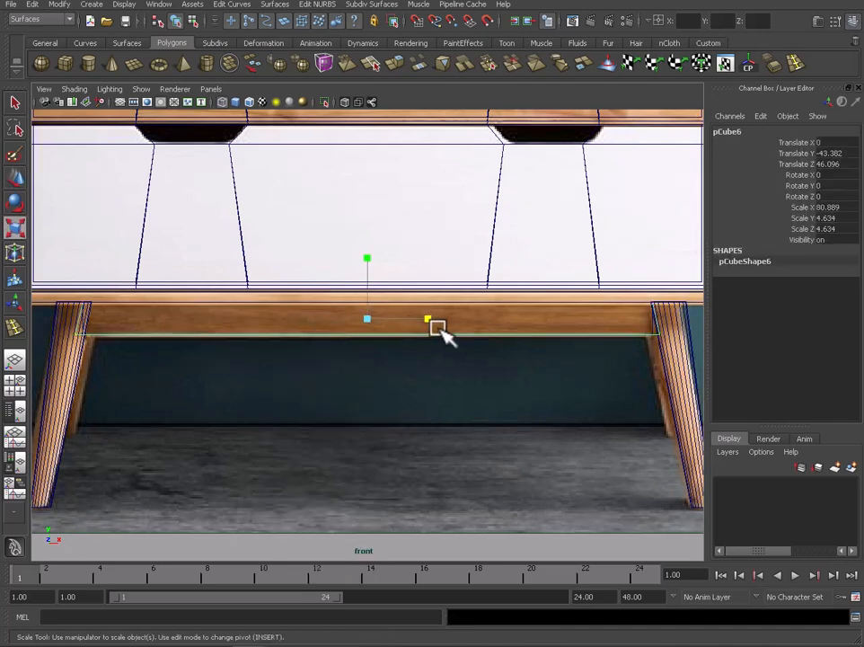
pyautogui.moveTo(417, 319); pyautogui.dragTo(419, 320)
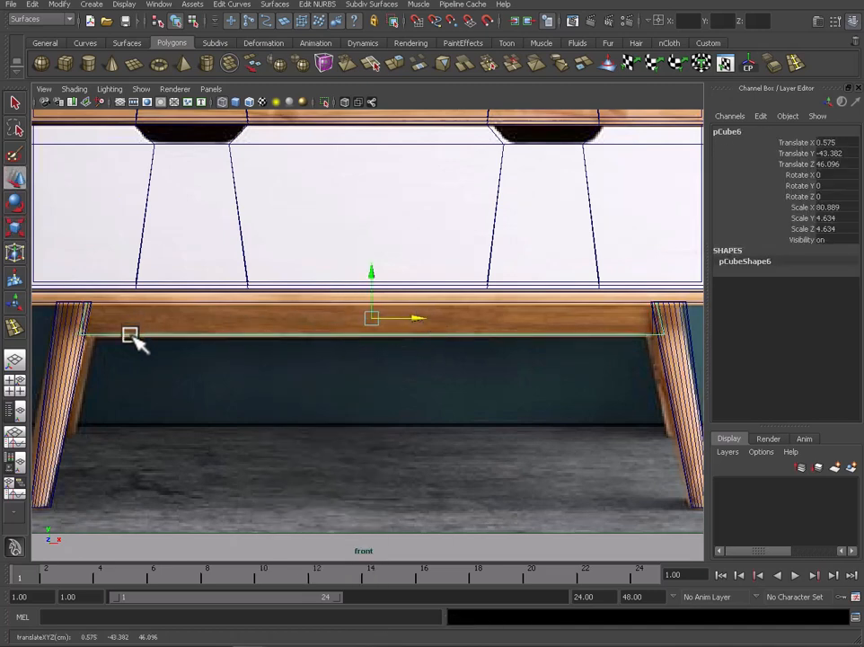
# - Replace the old back rail with a duplicate of the adjusted front rail placed between the back legs, with Translate Z about -7.25
pyautogui.press('space')
pyautogui.click(465, 267)
pyautogui.keyDown('alt'); pyautogui.moveTo(464, 267); pyautogui.dragTo(441, 211); pyautogui.keyUp('alt')
pyautogui.click(435, 198)
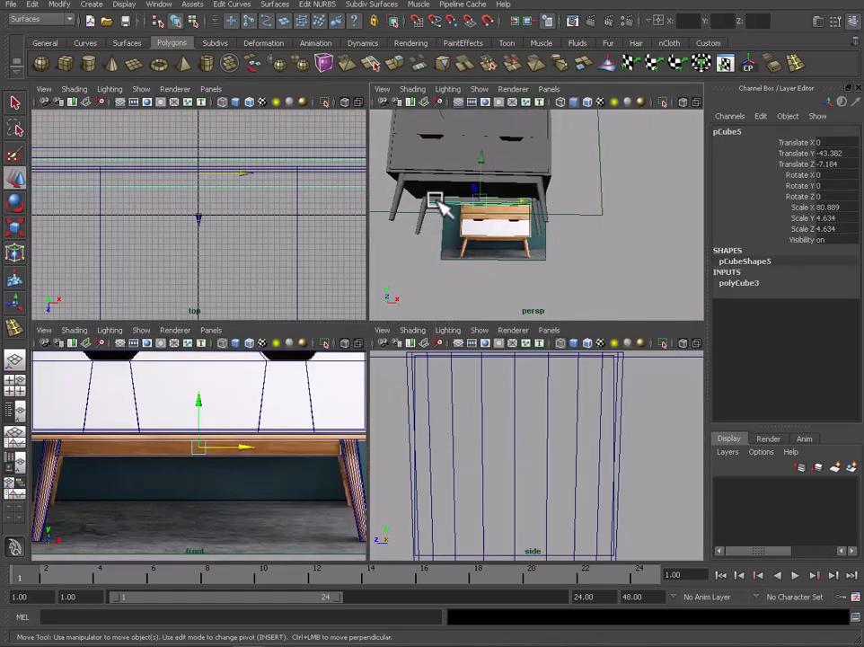
pyautogui.click(440, 190)
pyautogui.scroll(-10, 463, 457)
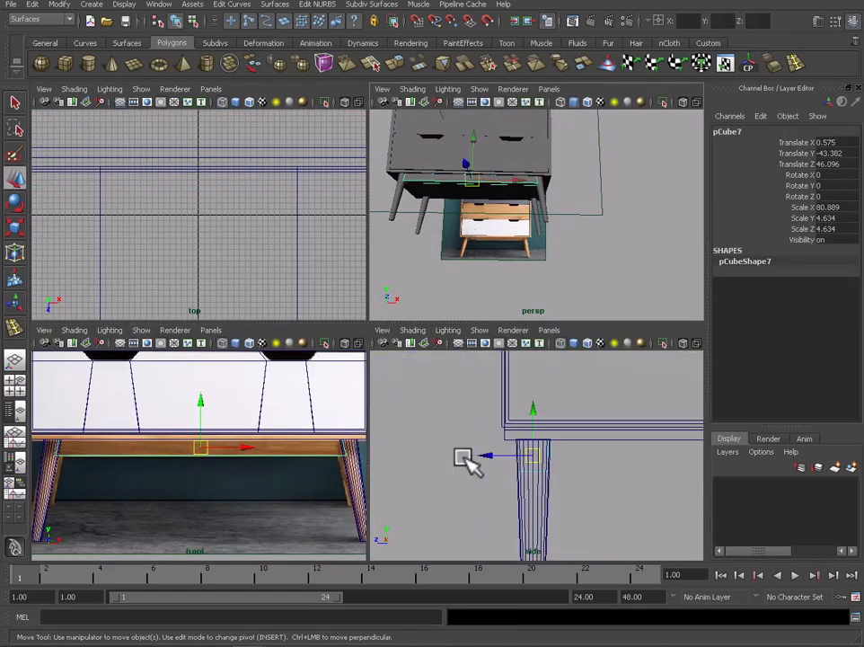
pyautogui.moveTo(483, 458); pyautogui.dragTo(586, 479)
pyautogui.click(510, 179)
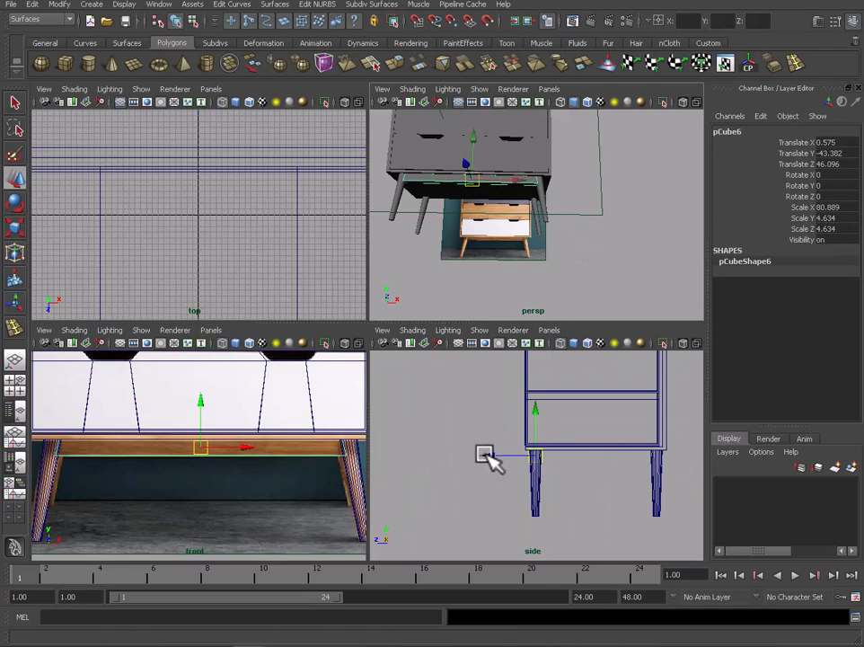
pyautogui.moveTo(488, 457); pyautogui.dragTo(602, 463)
pyautogui.scroll(5, 584, 466)
pyautogui.keyDown('alt'); pyautogui.moveTo(569, 459); pyautogui.dragTo(491, 456, button='middle'); pyautogui.keyUp('alt')
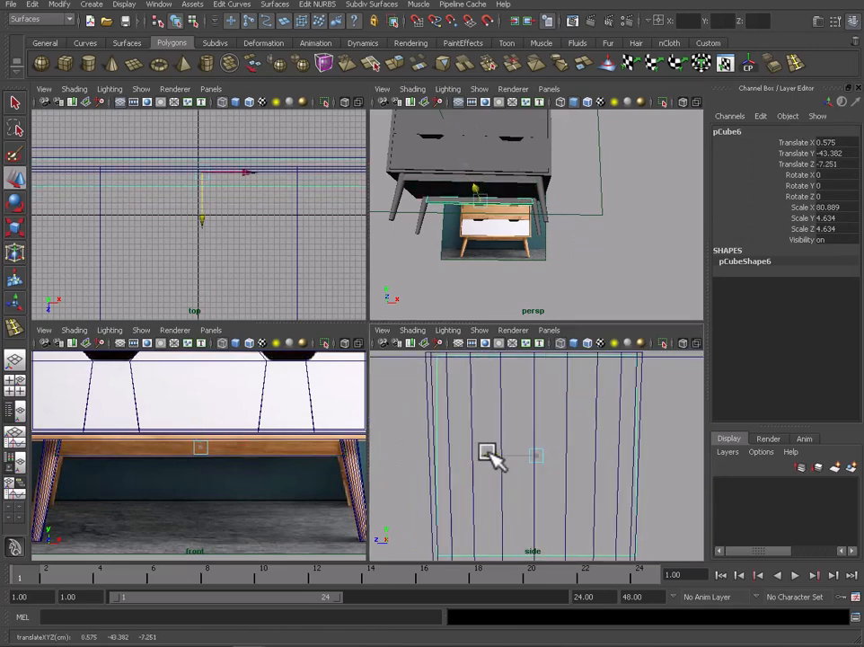
# - Examine the assembled cabinet with its rails and legs in the perspective and front views
pyautogui.press('space')
pyautogui.keyDown('alt'); pyautogui.moveTo(360, 409); pyautogui.dragTo(313, 459); pyautogui.keyUp('alt')
pyautogui.keyDown('alt'); pyautogui.moveTo(253, 280); pyautogui.dragTo(278, 288); pyautogui.keyUp('alt')
pyautogui.scroll(3, 305, 262)
pyautogui.keyDown('alt'); pyautogui.moveTo(308, 262); pyautogui.dragTo(335, 300, button='middle'); pyautogui.keyUp('alt')
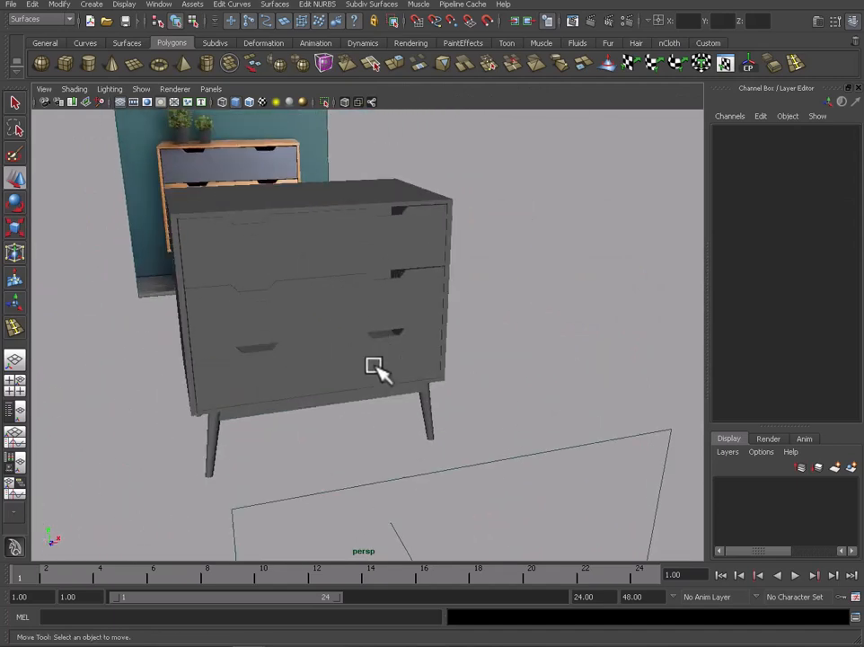
pyautogui.press('space')
pyautogui.press('space')
pyautogui.press('space')
pyautogui.scroll(-5, 542, 434)
pyautogui.scroll(-5, 156, 410)
pyautogui.press('space')
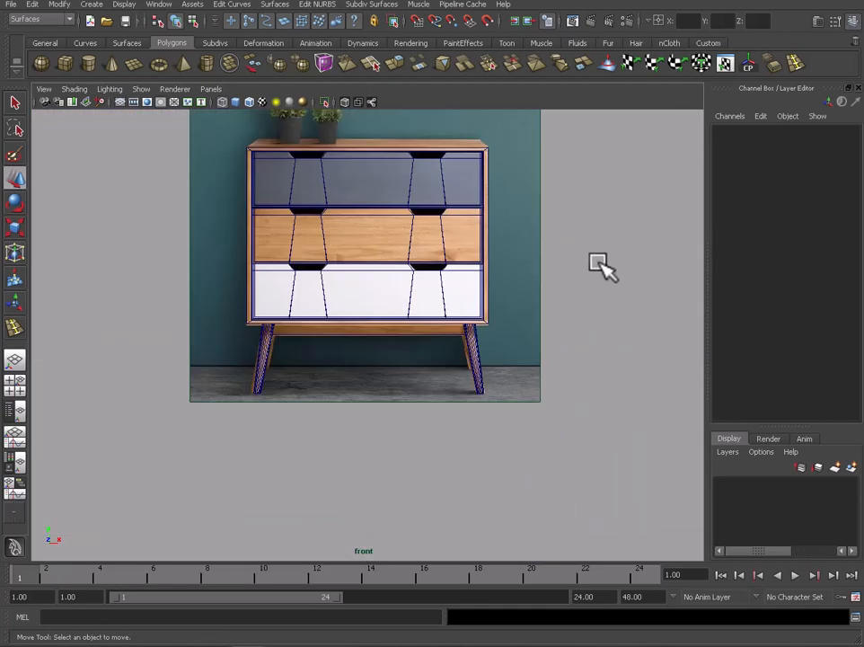
# - Create a display layer and delete the front reference photo from the scene
pyautogui.click(529, 334)
pyautogui.click(851, 467)
pyautogui.click(565, 295)
pyautogui.press('Delete')
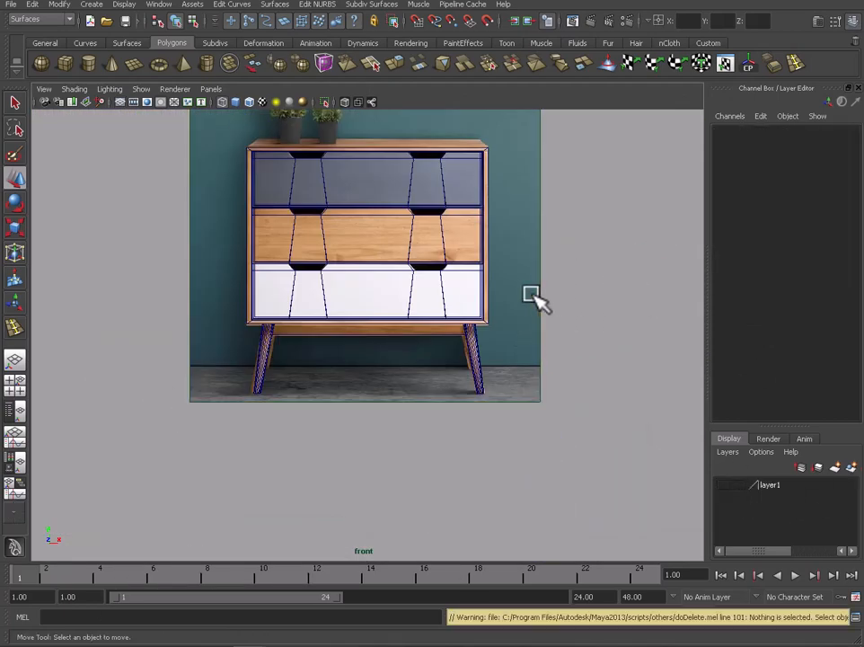
pyautogui.click(531, 297)
pyautogui.press('Delete')
# - Display the front view smooth shaded with a wireframe overlay and orbit around the cabinet in perspective
pyautogui.click(234, 102)
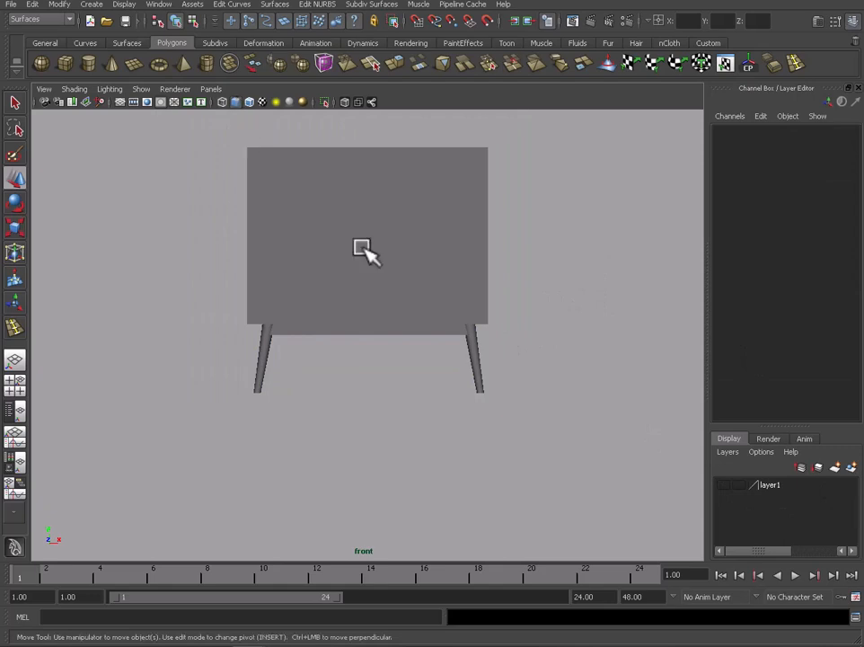
pyautogui.press('space')
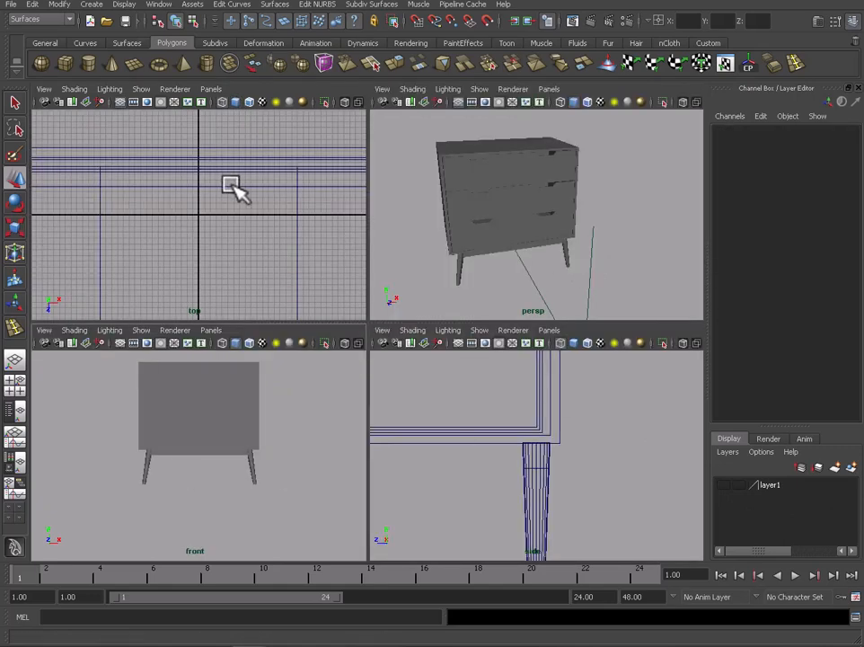
pyautogui.click(250, 344)
pyautogui.press('space')
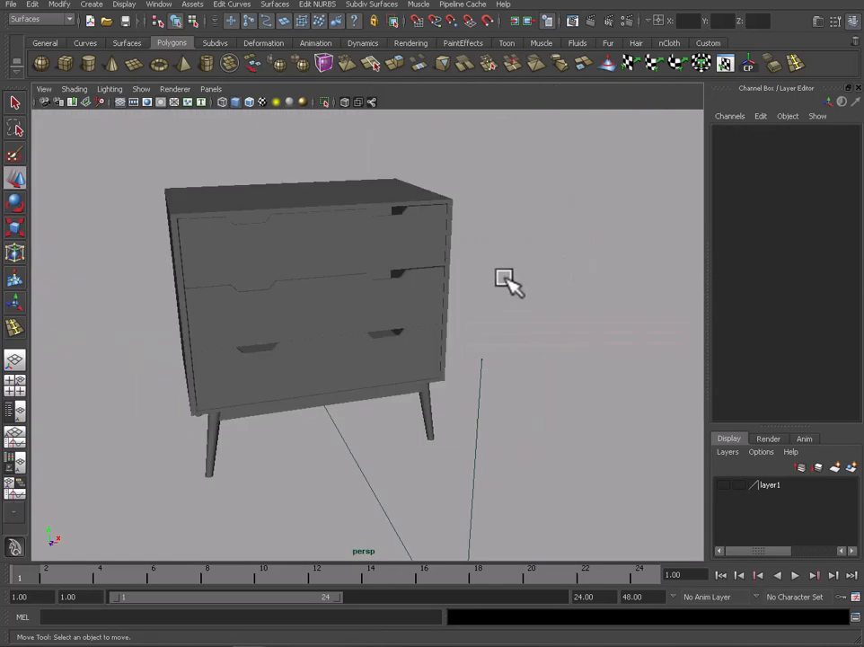
pyautogui.keyDown('alt'); pyautogui.moveTo(511, 286); pyautogui.dragTo(384, 288); pyautogui.keyUp('alt')
pyautogui.press('space')
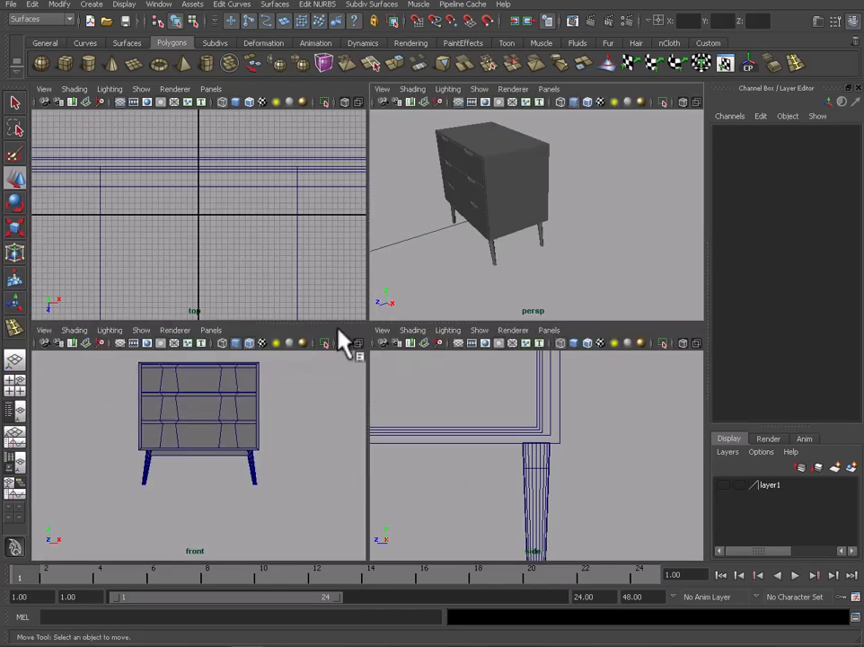
# - Create a cube, scale it uniformly to about 70.5 and set it to the drawers' total height, with Translate Y about -3.4
pyautogui.click(65, 63)
pyautogui.scroll(-5, 457, 452)
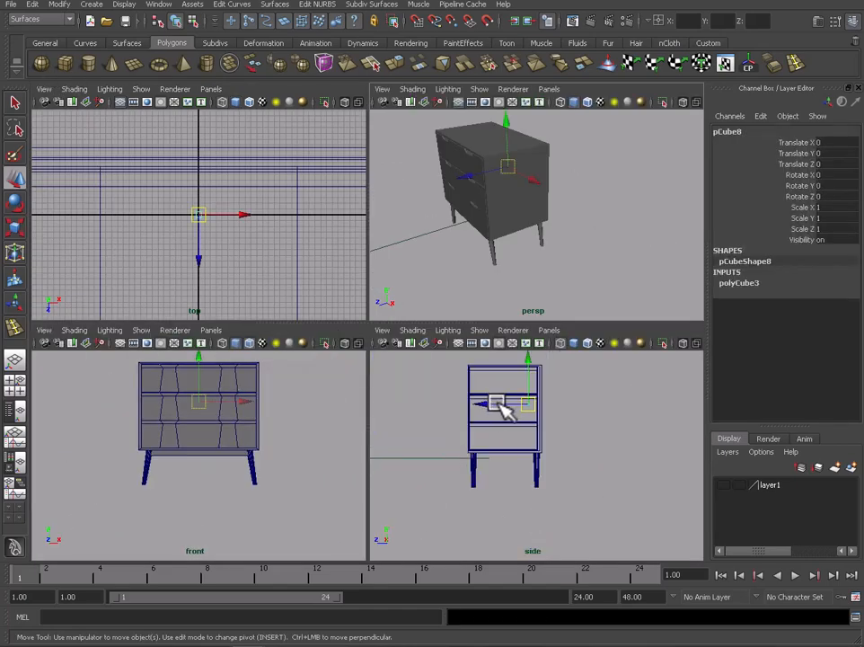
pyautogui.press('r')
pyautogui.moveTo(535, 406); pyautogui.dragTo(607, 521)
pyautogui.press('space')
pyautogui.press('w')
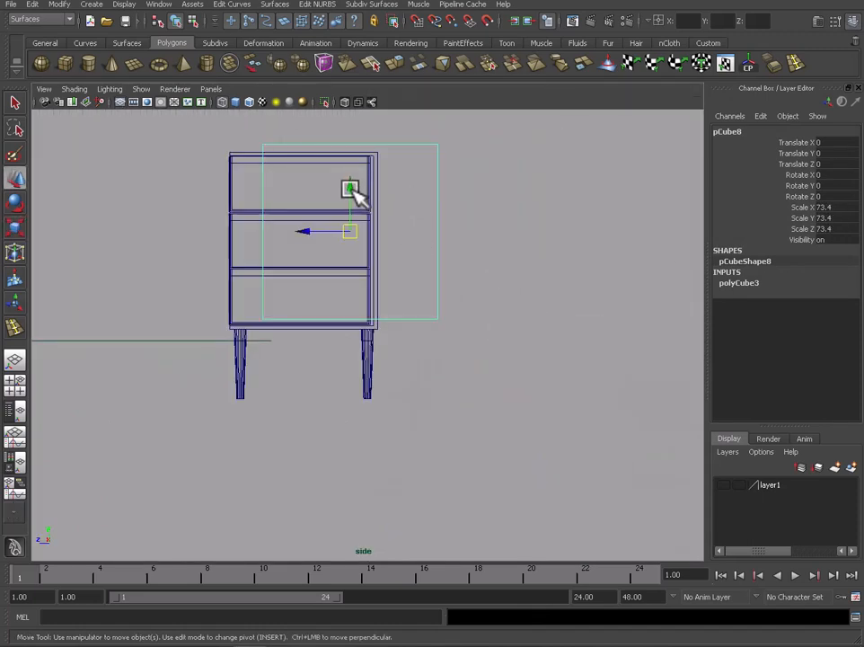
pyautogui.moveTo(351, 189); pyautogui.dragTo(351, 198)
pyautogui.press('r')
pyautogui.moveTo(350, 241); pyautogui.dragTo(339, 239)
pyautogui.press('w')
pyautogui.moveTo(349, 197); pyautogui.dragTo(349, 195)
pyautogui.press('r')
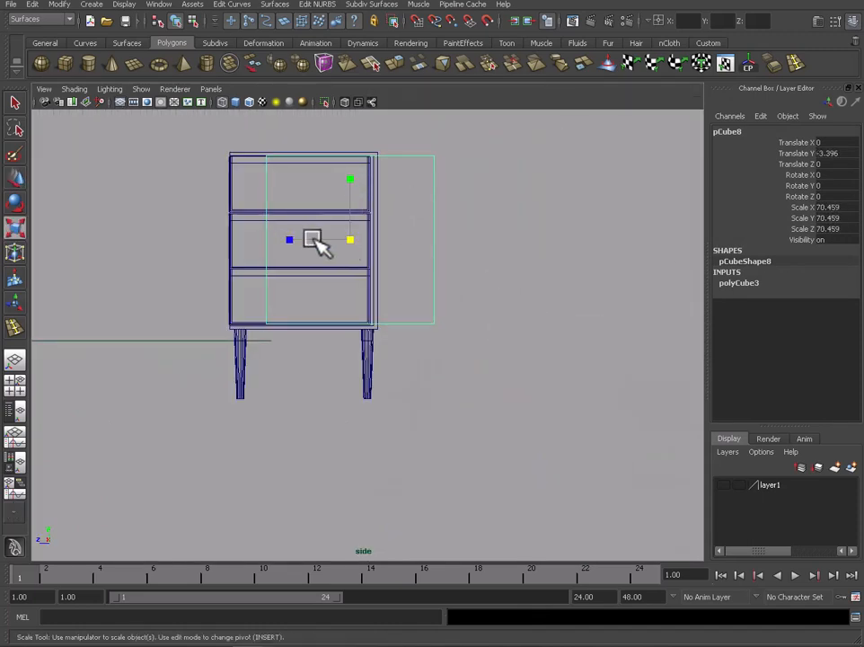
# - Flatten the cube into a thin panel with Scale Z about 1.47 and place it near the drawers' back, at Translate Z about -4.5
pyautogui.moveTo(289, 240); pyautogui.dragTo(310, 240)
pyautogui.press('w')
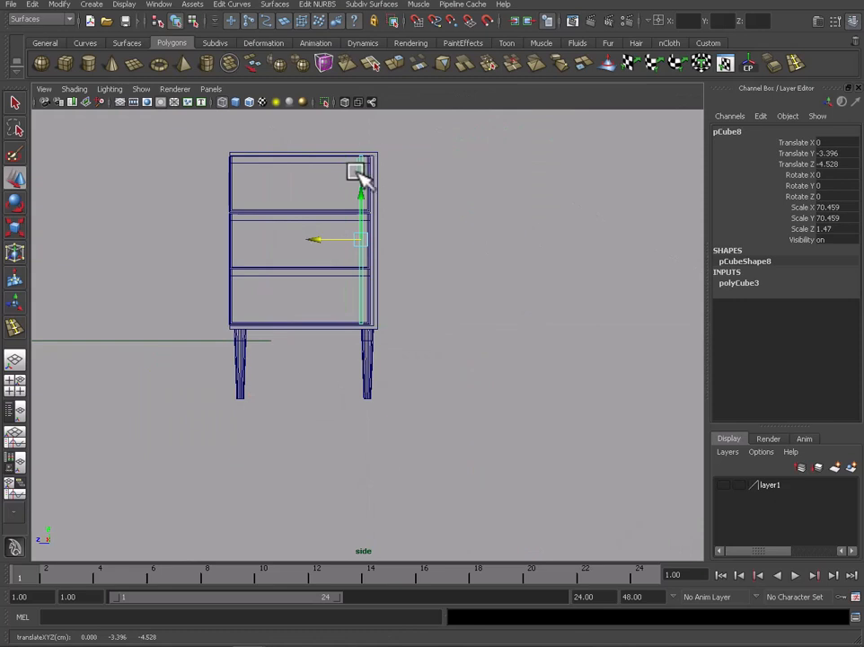
pyautogui.rightClick(357, 173)
pyautogui.click(244, 252)
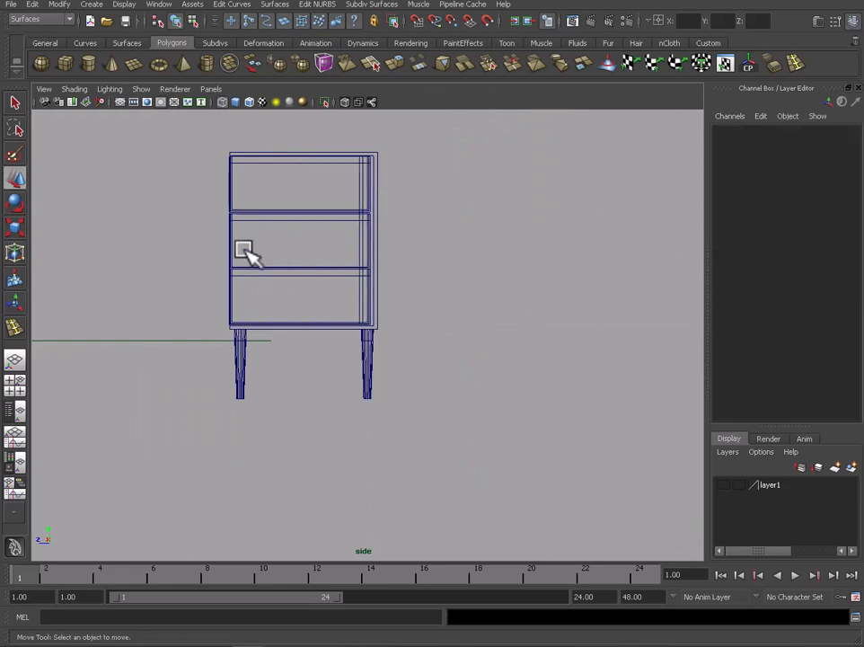
# - Assign a new white Blinn material to the cabinet body, drawers, rails and legs, leaving out the thin back panel
pyautogui.moveTo(298, 415); pyautogui.dragTo(297, 415)
pyautogui.keyDown('shift'); pyautogui.moveTo(340, 357); pyautogui.dragTo(421, 422); pyautogui.keyUp('shift')
pyautogui.moveTo(237, 325); pyautogui.dragTo(245, 550, button='right')
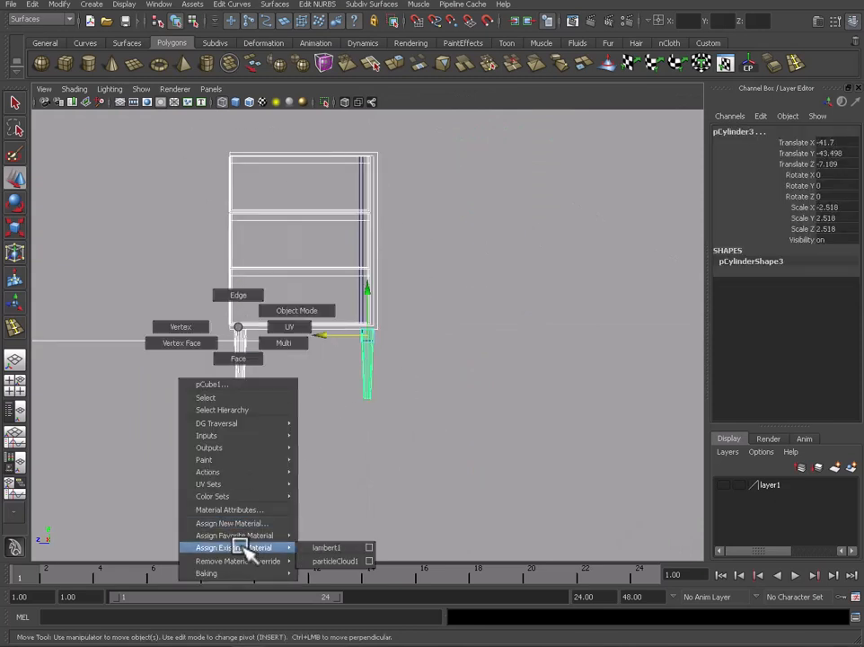
pyautogui.moveTo(316, 564); pyautogui.dragTo(310, 561, button='right')
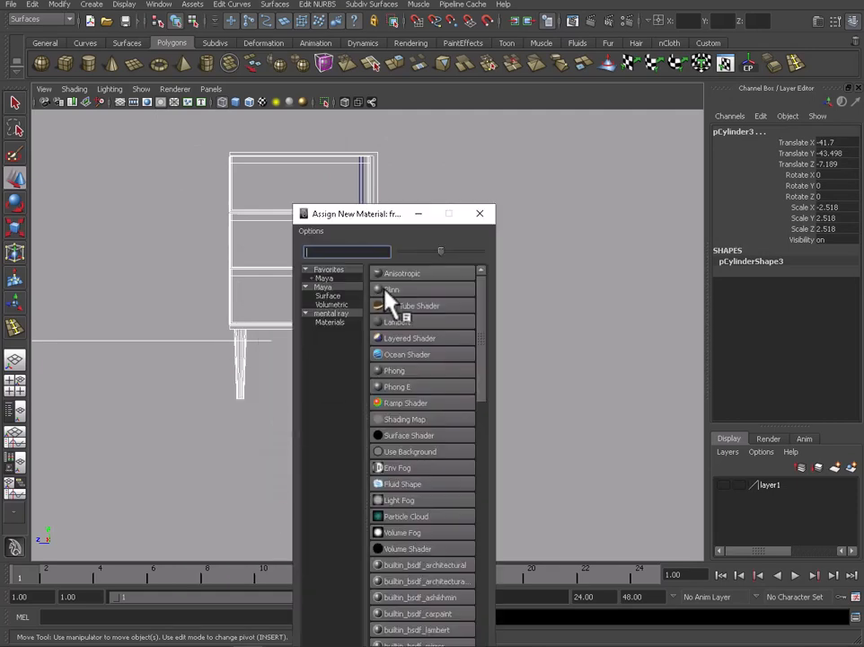
pyautogui.click(388, 297)
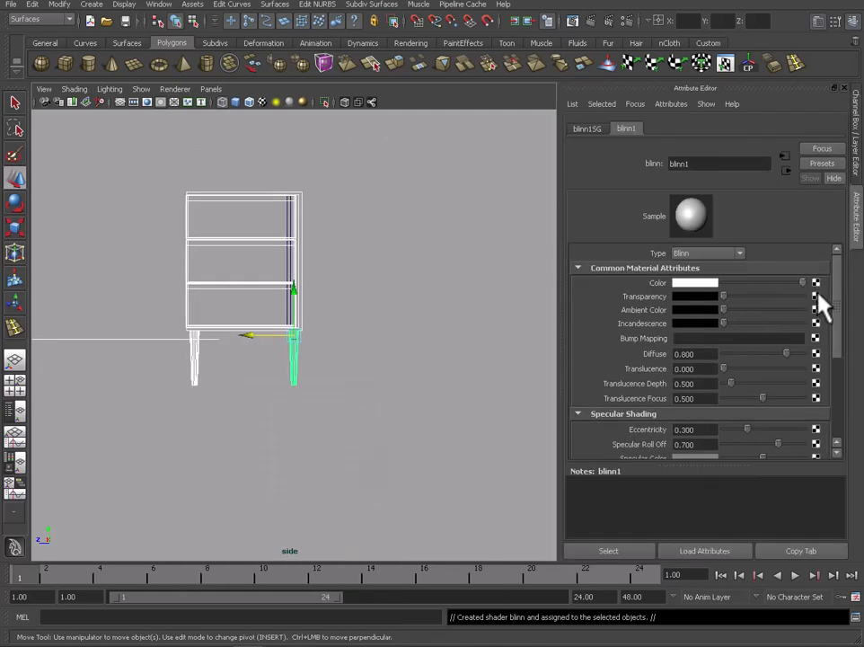
# - Widen the thin back panel in the top view until it spans the cabinet's interior width
pyautogui.press('space')
pyautogui.press('space')
pyautogui.click(397, 339)
pyautogui.keyDown('alt'); pyautogui.moveTo(260, 364); pyautogui.dragTo(384, 396); pyautogui.keyUp('alt')
pyautogui.click(209, 281)
pyautogui.press('space')
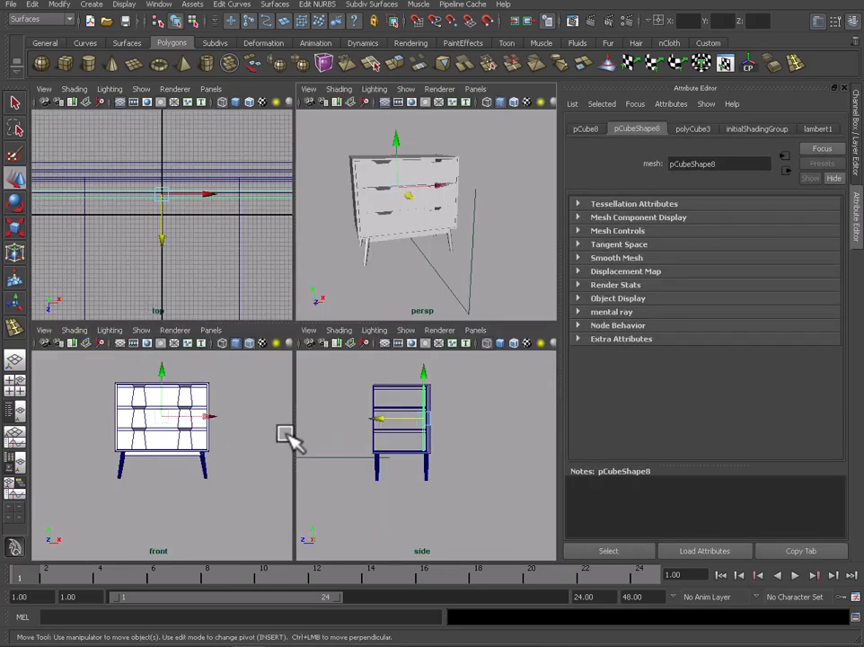
pyautogui.press('space')
pyautogui.press('r')
pyautogui.moveTo(355, 315); pyautogui.dragTo(375, 320)
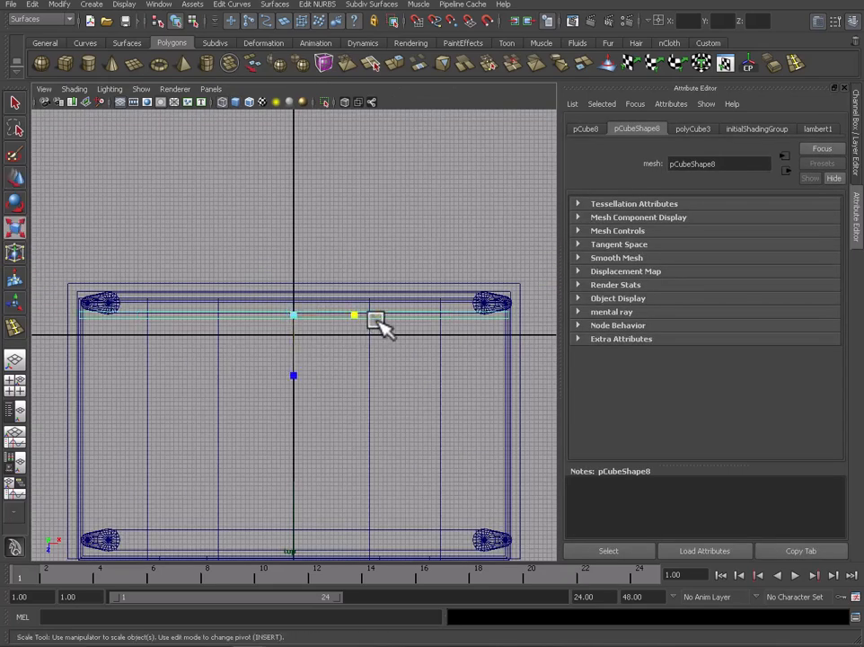
# - Nudge the middle and top drawers slightly upward in the front view to even out the gaps between the drawers
pyautogui.press('space')
pyautogui.press('space')
pyautogui.click(504, 286)
pyautogui.keyDown('alt'); pyautogui.moveTo(337, 349); pyautogui.dragTo(280, 355); pyautogui.keyUp('alt')
pyautogui.keyDown('alt'); pyautogui.moveTo(281, 355); pyautogui.dragTo(328, 352, button='middle'); pyautogui.keyUp('alt')
pyautogui.moveTo(328, 353)
pyautogui.keyDown('alt'); pyautogui.mouseDown()
pyautogui.moveTo(307, 350)
pyautogui.moveTo(315, 344)
pyautogui.mouseUp(); pyautogui.keyUp('alt')
pyautogui.press('space')
pyautogui.press('space')
pyautogui.scroll(5, 219, 360)
pyautogui.keyDown('alt'); pyautogui.moveTo(288, 262); pyautogui.dragTo(319, 387, button='middle'); pyautogui.keyUp('alt')
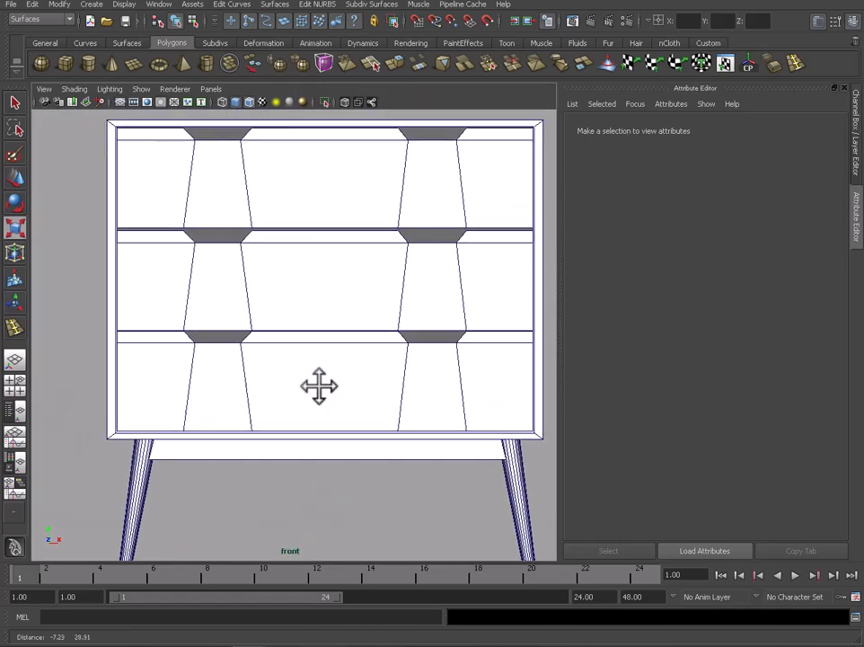
pyautogui.scroll(2, 319, 386)
pyautogui.click(304, 321)
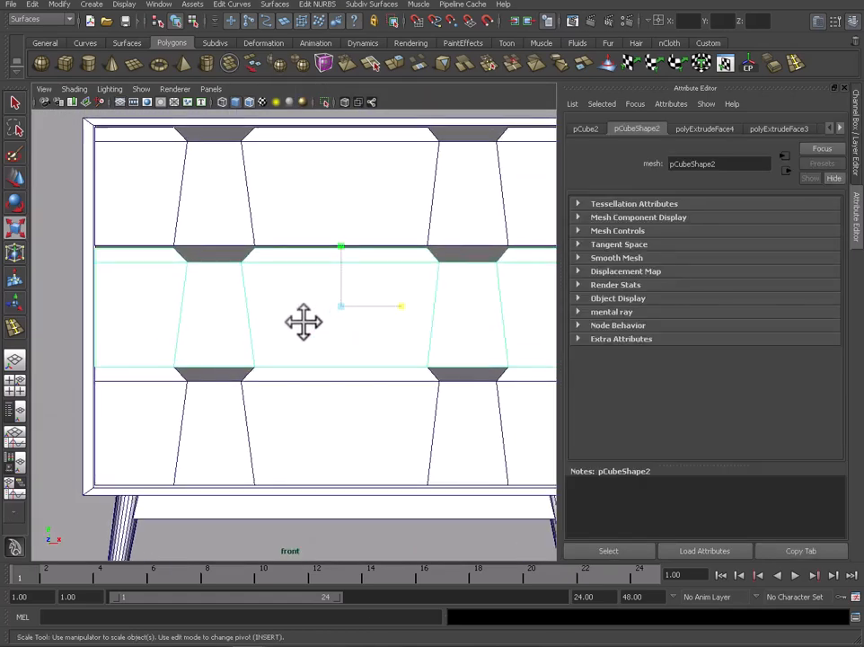
pyautogui.click(349, 198)
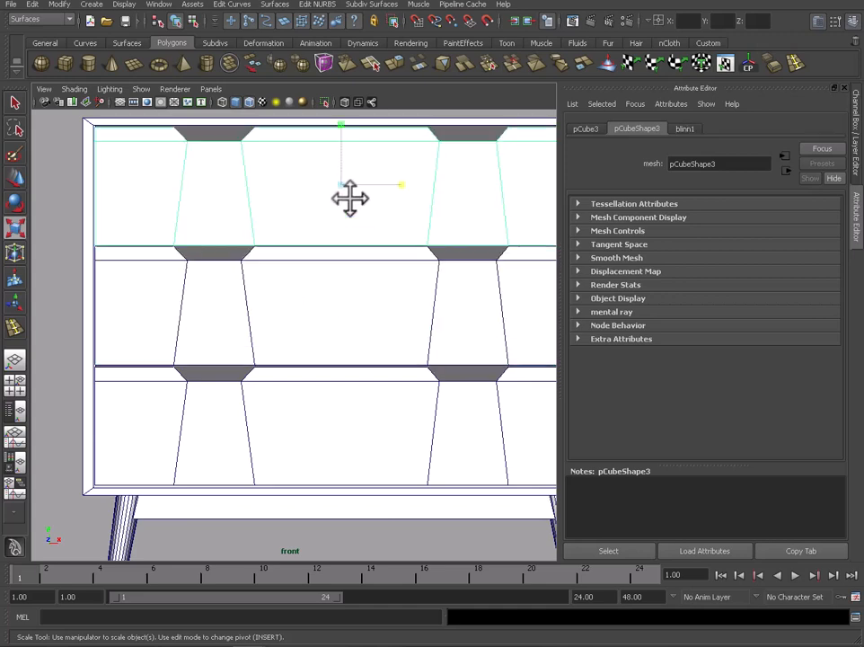
pyautogui.click(333, 306)
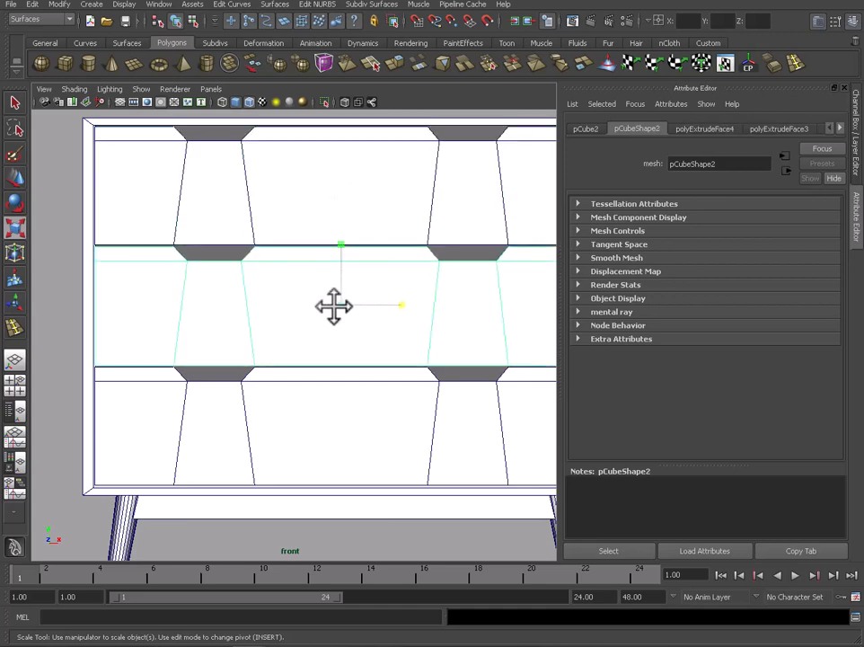
# - Delete the leftover dark green outline object crossing the cabinet in the perspective view
pyautogui.press('space')
pyautogui.press('space')
pyautogui.click(376, 490)
pyautogui.keyDown('alt'); pyautogui.moveTo(320, 451); pyautogui.dragTo(270, 494, button='middle'); pyautogui.keyUp('alt')
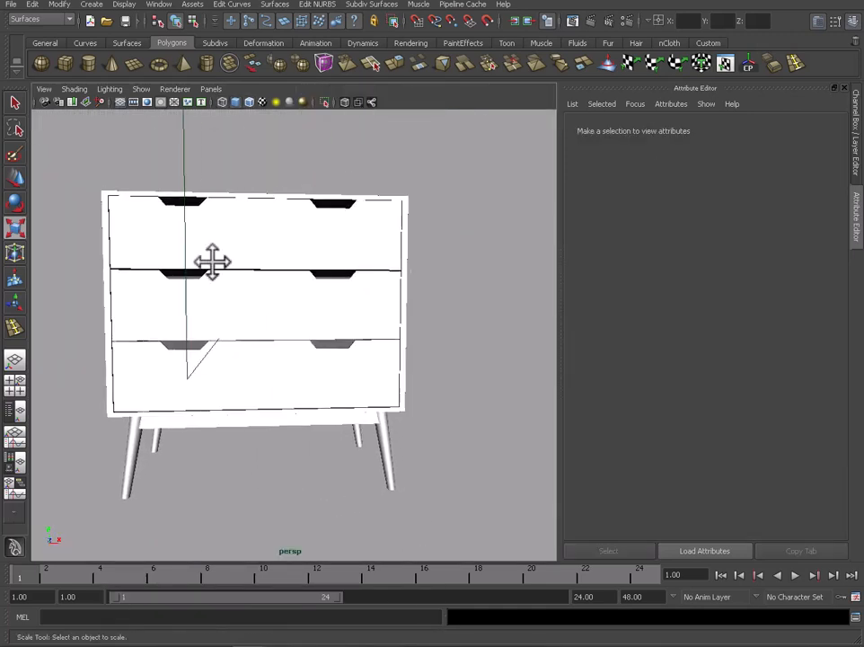
pyautogui.click(182, 156)
pyautogui.press('Delete')
pyautogui.click(258, 478)
pyautogui.moveTo(261, 479)
pyautogui.keyDown('alt'); pyautogui.mouseDown()
pyautogui.moveTo(284, 485)
pyautogui.moveTo(267, 482)
pyautogui.mouseUp(); pyautogui.keyUp('alt')
# - Turn off the wireframe overlay on the shaded cabinet in the front view
pyautogui.press('space')
pyautogui.press('space')
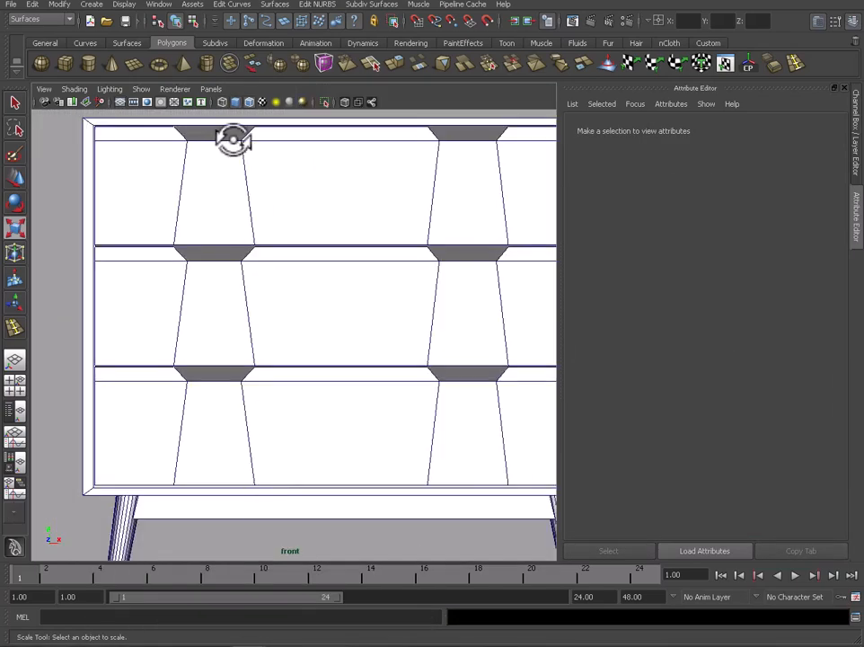
pyautogui.press('f')
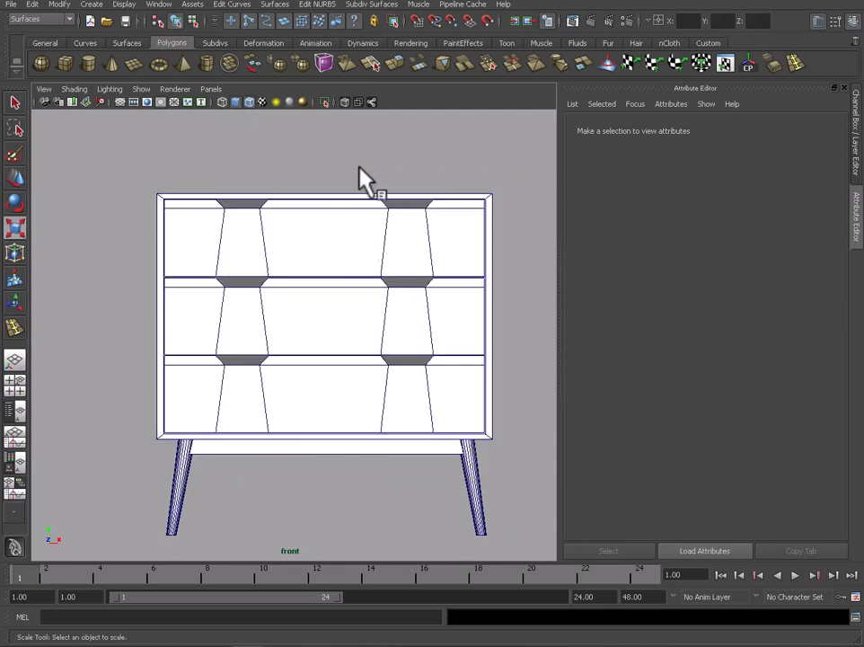
pyautogui.click(249, 102)
# - Select all three drawers together and hide the Attribute Editor to enlarge the front view
pyautogui.click(316, 241)
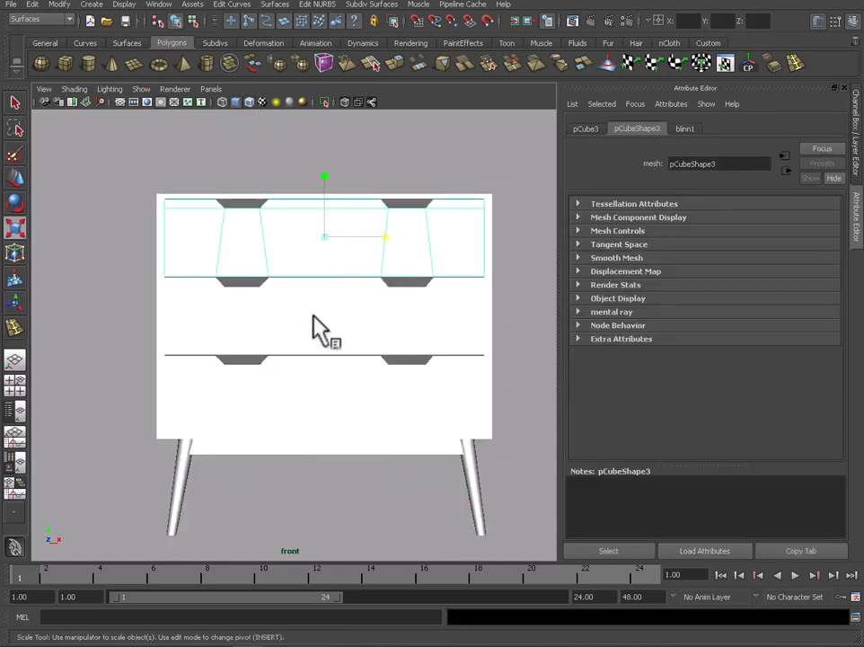
pyautogui.click(314, 399)
pyautogui.press('space')
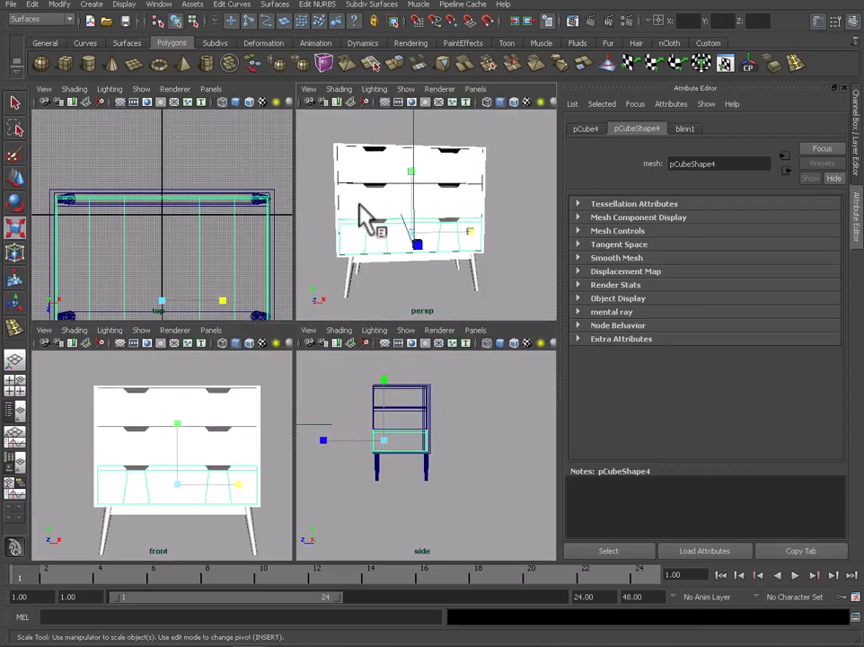
pyautogui.click(368, 208)
pyautogui.click(356, 171)
pyautogui.press('space')
pyautogui.keyDown('alt'); pyautogui.moveTo(255, 409); pyautogui.dragTo(346, 277, button='right'); pyautogui.keyUp('alt')
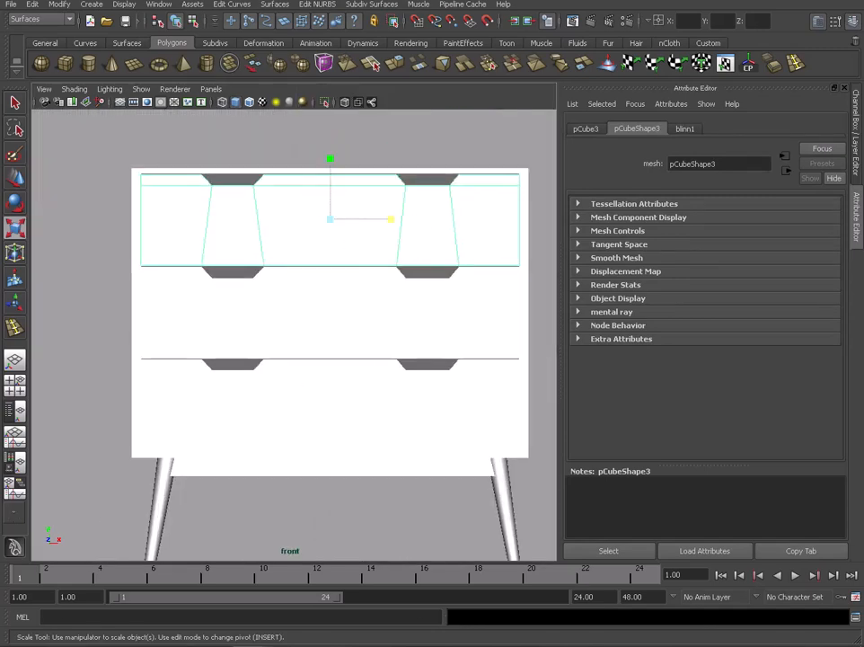
pyautogui.click(853, 21)
pyautogui.click(853, 21)
# - Scale the three drawers slightly narrower to leave a thin gap along both inner sides of the cabinet
pyautogui.moveTo(566, 151); pyautogui.dragTo(563, 151)
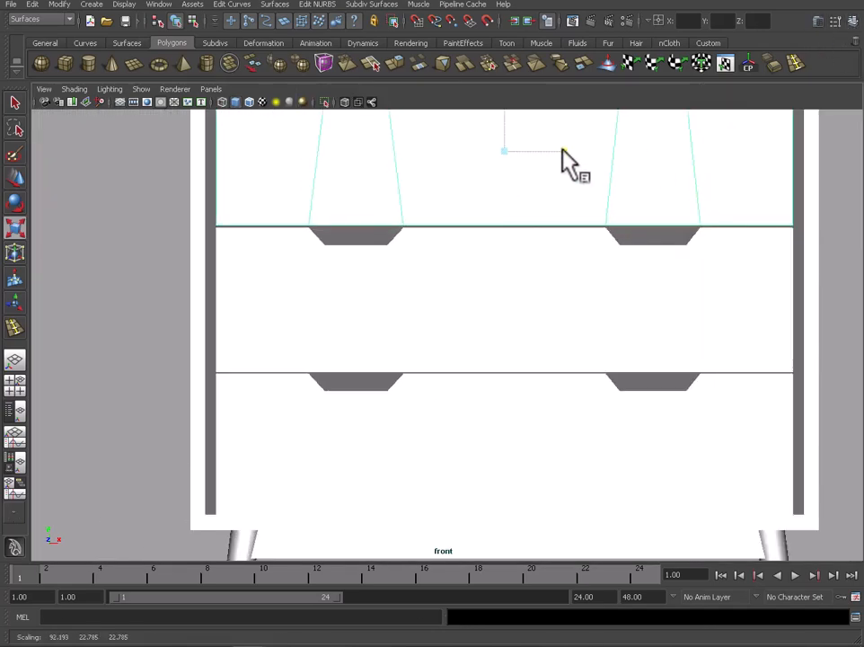
pyautogui.keyDown('alt'); pyautogui.moveTo(647, 204); pyautogui.dragTo(557, 229, button='middle'); pyautogui.keyUp('alt')
pyautogui.scroll(-4, 563, 227)
pyautogui.scroll(-7, 573, 227)
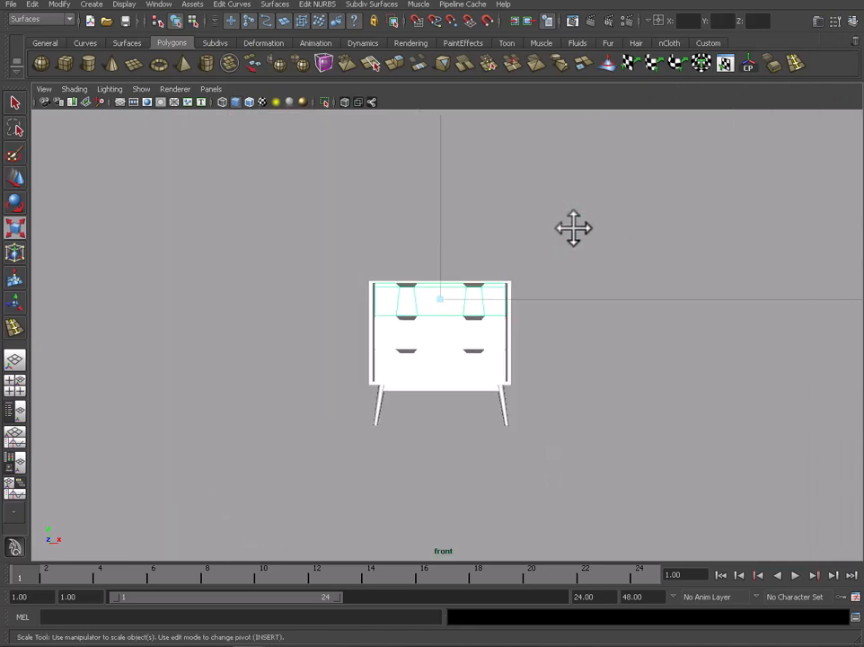
pyautogui.scroll(6, 573, 228)
pyautogui.moveTo(673, 245); pyautogui.dragTo(677, 247)
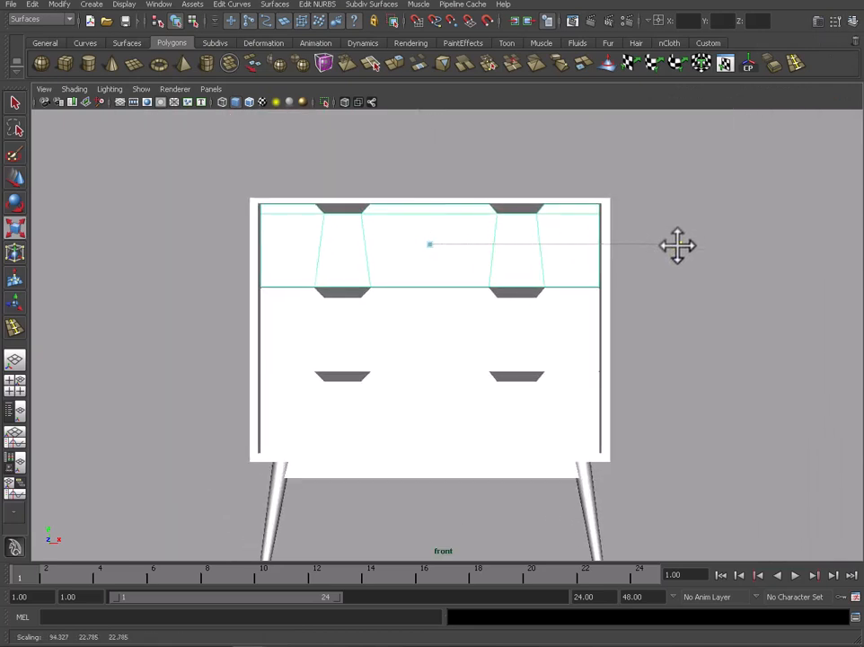
# - Scale the three drawers slightly shorter in height to open thin horizontal gaps between them and the cabinet frame
pyautogui.keyDown('alt'); pyautogui.moveTo(452, 195); pyautogui.dragTo(444, 257, button='middle'); pyautogui.keyUp('alt')
pyautogui.scroll(-4, 444, 247)
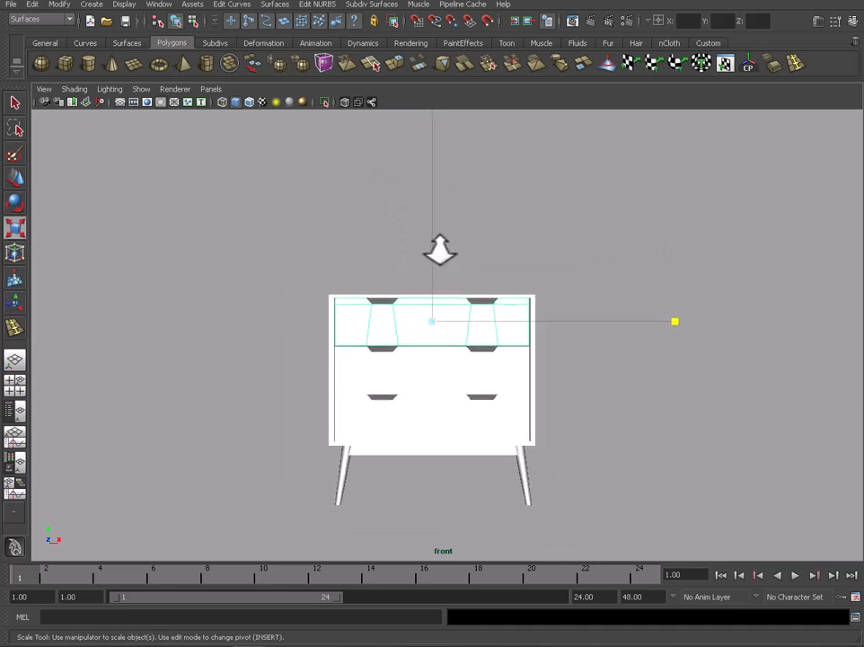
pyautogui.scroll(3, 440, 250)
pyautogui.moveTo(427, 193); pyautogui.dragTo(430, 196)
pyautogui.scroll(3, 393, 390)
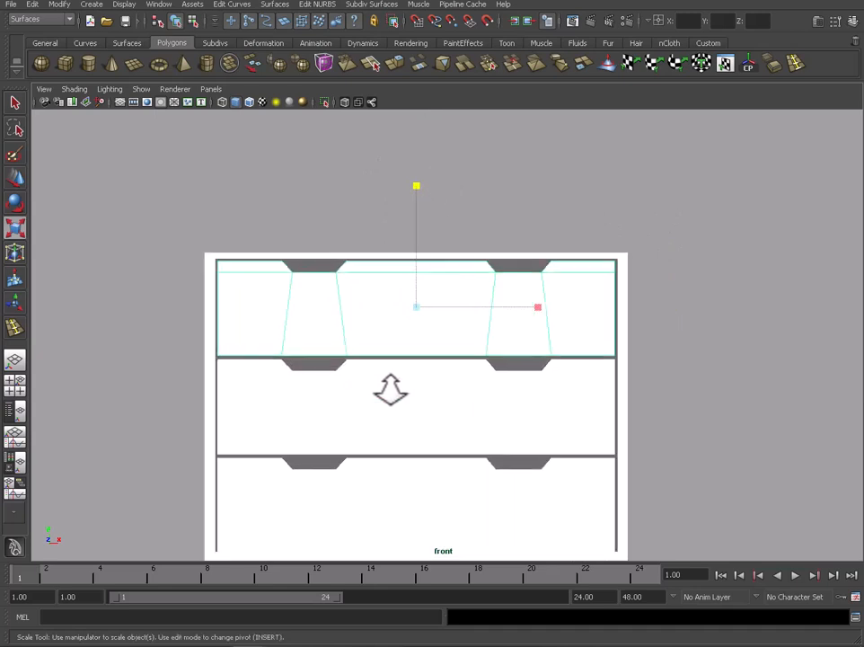
pyautogui.keyDown('alt'); pyautogui.moveTo(391, 390); pyautogui.dragTo(395, 316, button='middle'); pyautogui.keyUp('alt')
pyautogui.moveTo(419, 112); pyautogui.dragTo(416, 112)
pyautogui.click(649, 230)
# - Nudge the bottom and middle drawers slightly upward to even out the horizontal gaps
pyautogui.click(505, 251)
pyautogui.click(471, 338)
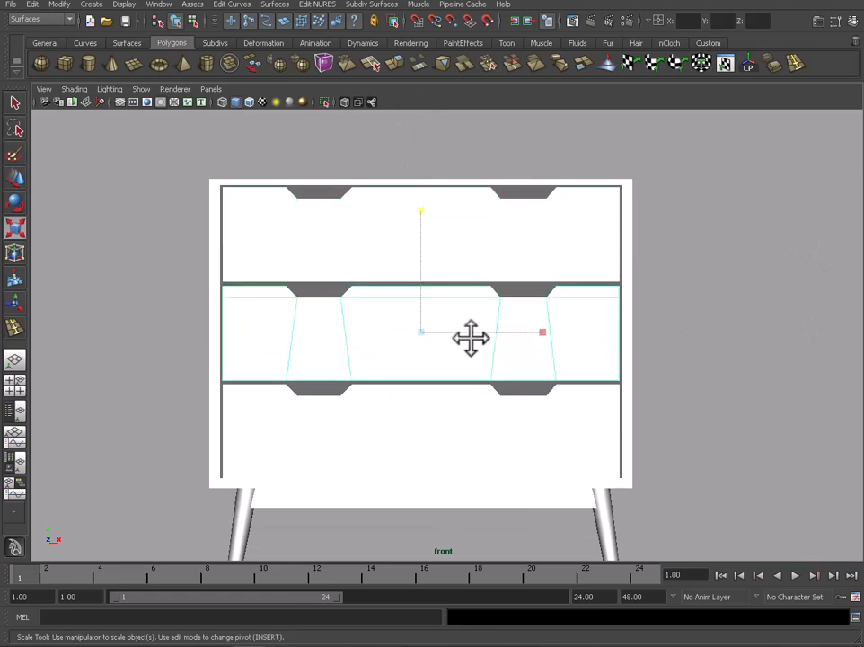
pyautogui.click(438, 427)
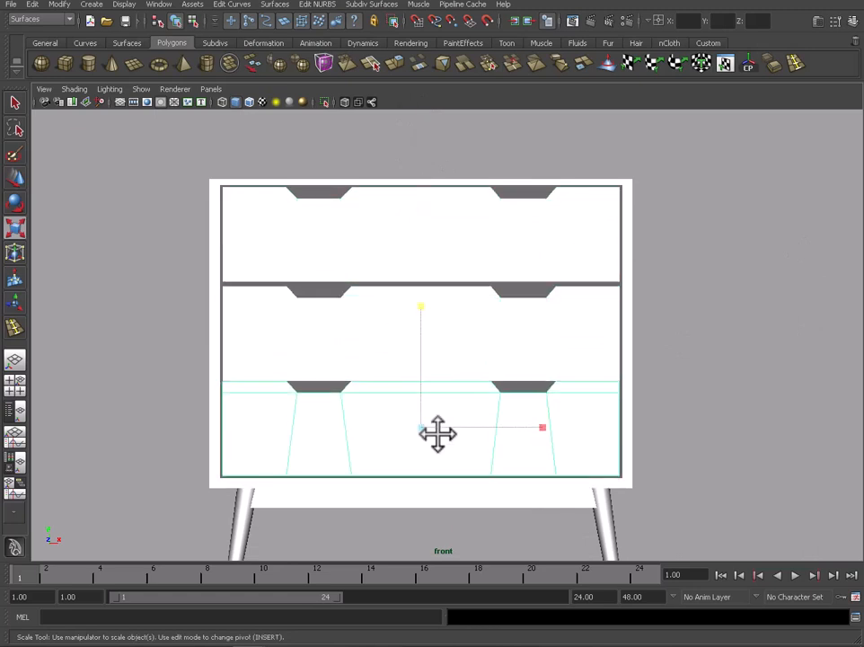
pyautogui.click(450, 330)
pyautogui.hotkey('alt', 'Up')
pyautogui.hotkey('alt', 'Up')
pyautogui.click(727, 262)
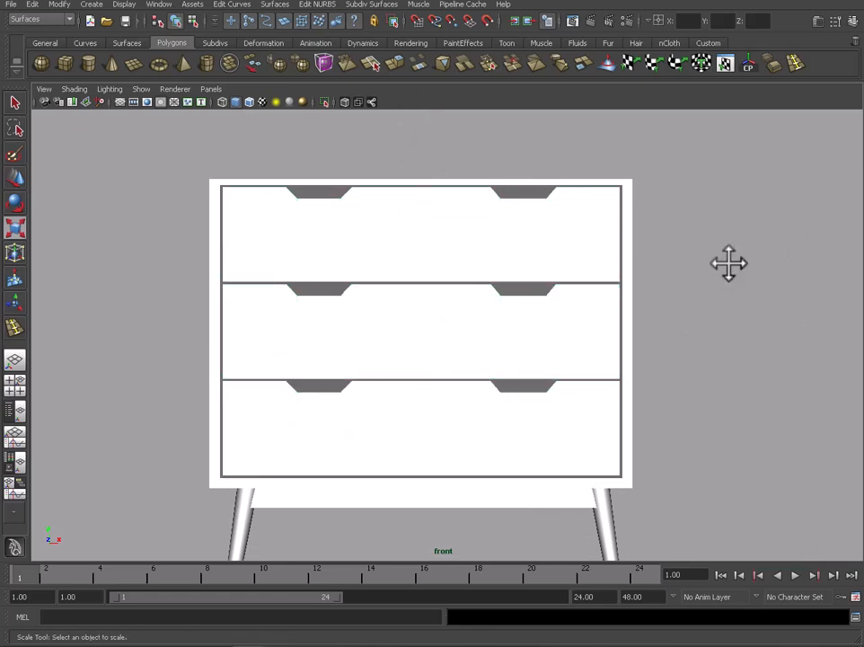
# - Examine the adjusted drawer gaps by viewing the cabinet from an angle in the perspective view
pyautogui.keyDown('alt'); pyautogui.moveTo(727, 262); pyautogui.dragTo(681, 282, button='right'); pyautogui.keyUp('alt')
pyautogui.press('space')
pyautogui.press('space')
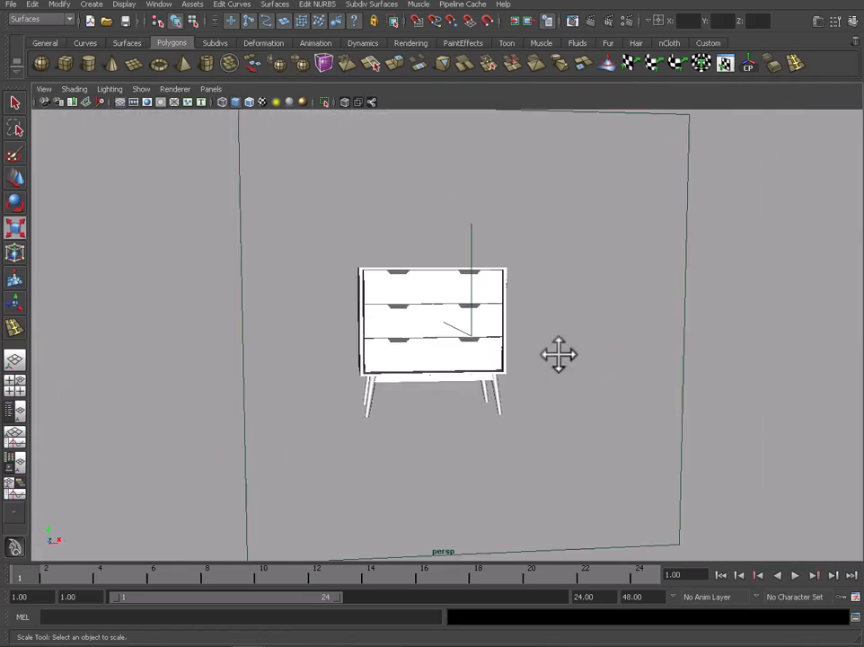
pyautogui.keyDown('alt'); pyautogui.moveTo(557, 353); pyautogui.dragTo(564, 513); pyautogui.keyUp('alt')
pyautogui.press('space')
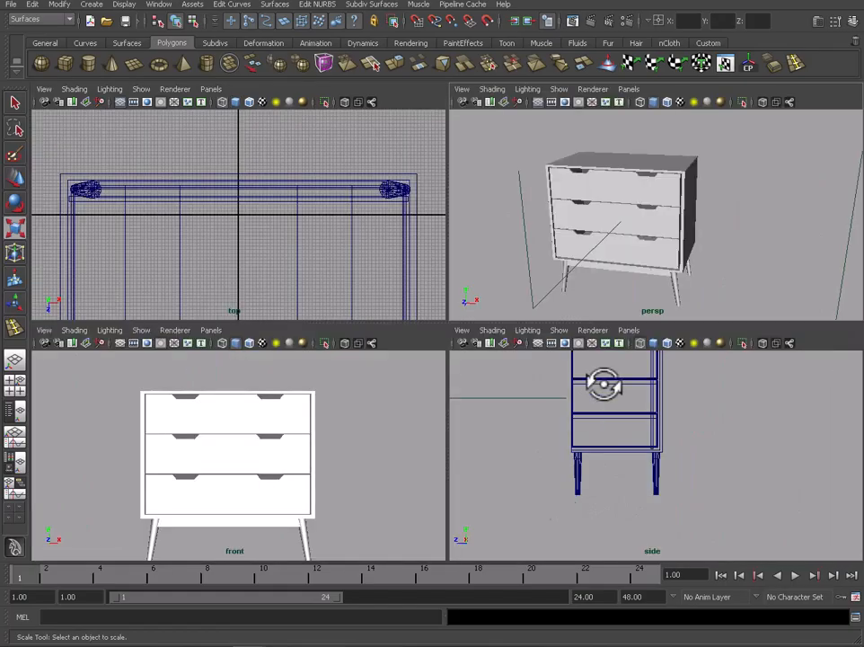